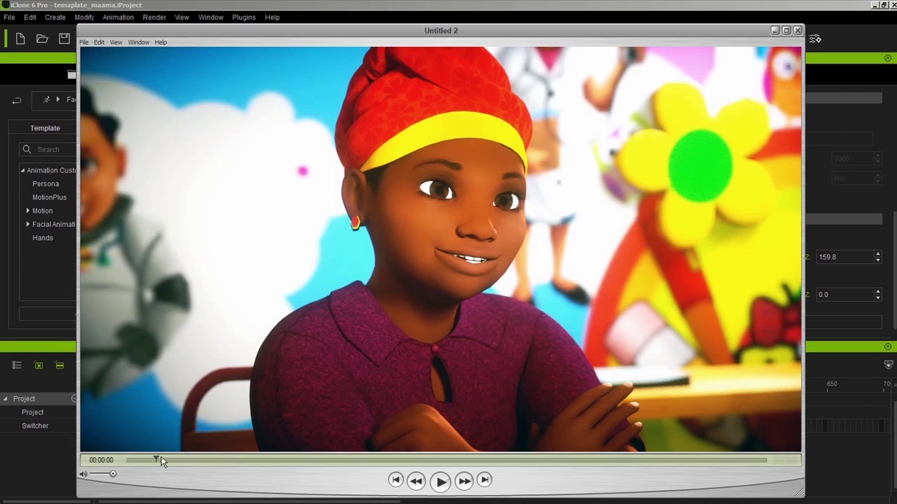
Scrub through the rendered Maama clip to watch her talk
left_click_drag(161, 459, 133, 459)
left_click_drag(133, 460, 756, 461)
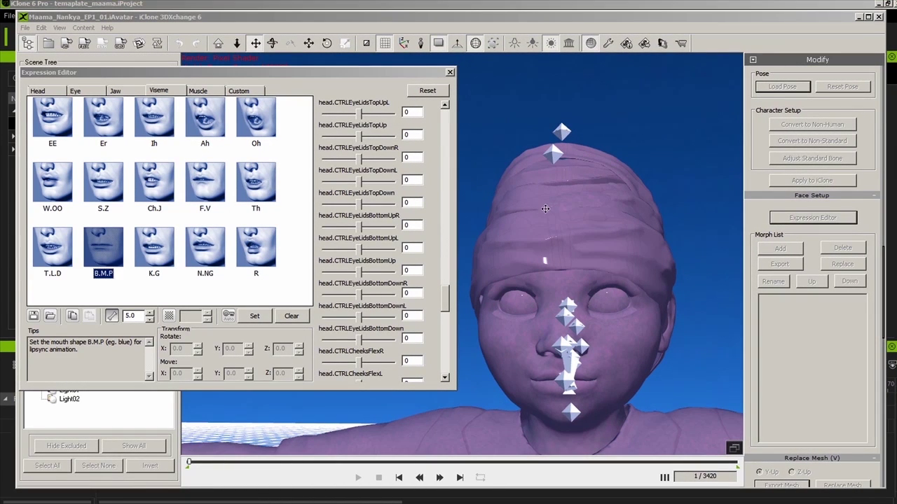
Preview the R, N.NG, Ch.J, S.Z, W.OO and T.L.D visemes, ending on B.M.P
left_click(272, 254)
left_click(212, 250)
left_click(168, 189)
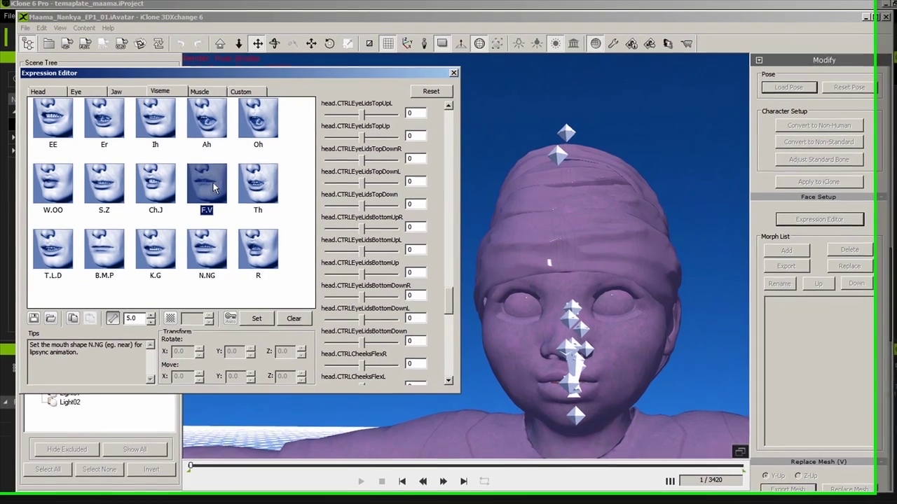
left_click(110, 195)
left_click(67, 199)
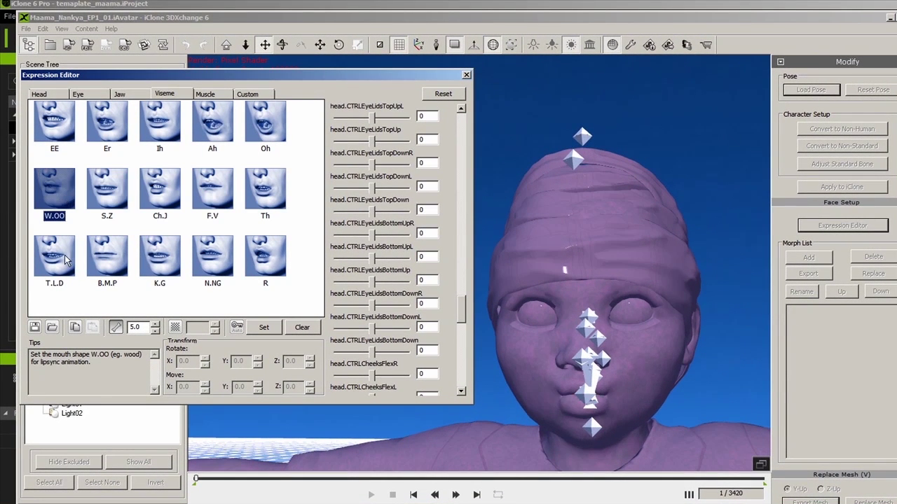
left_click(61, 260)
left_click(121, 265)
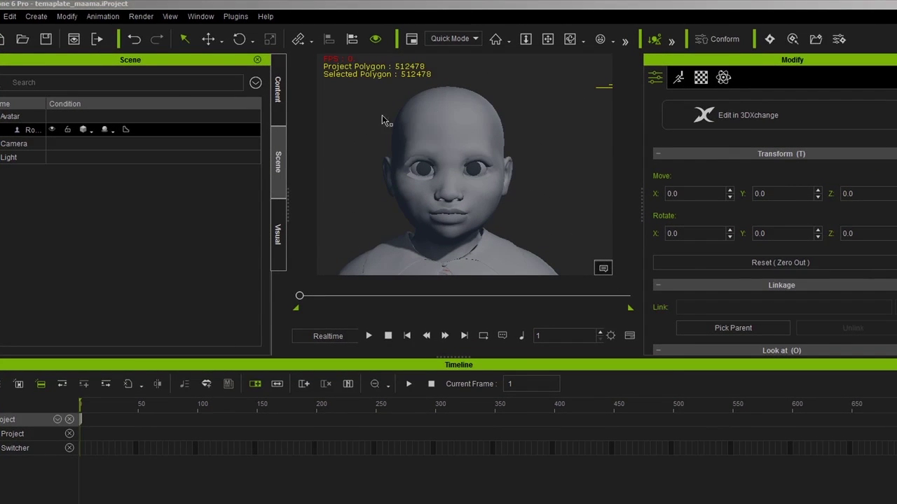
Bring iClone into focus and switch from the scene list to the content library
left_click(493, 135)
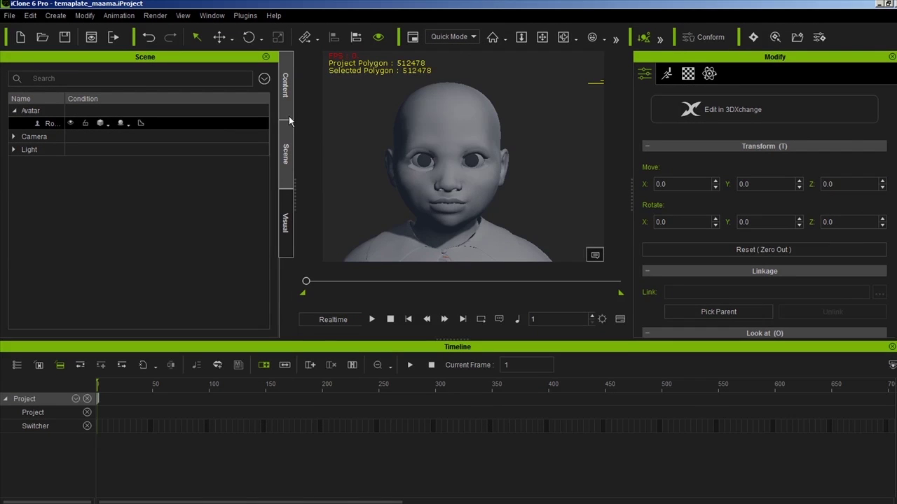
left_click(285, 91)
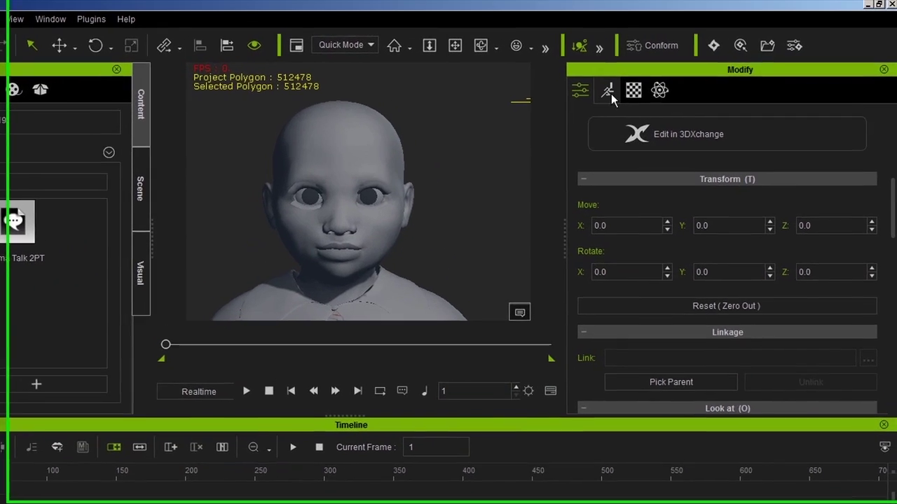
Create an Audio File facial animation script for Maama, then stop playback at frame 432
left_click(669, 77)
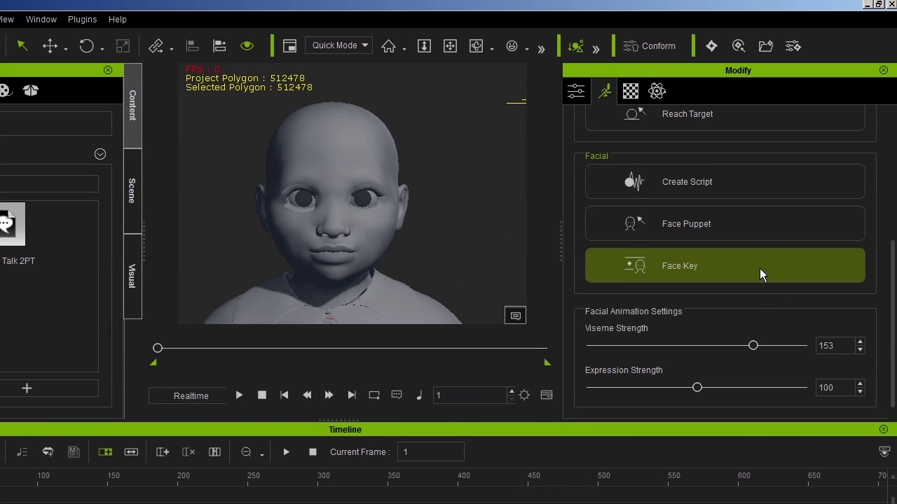
scroll(700, 245, "up", 1)
left_click(683, 231)
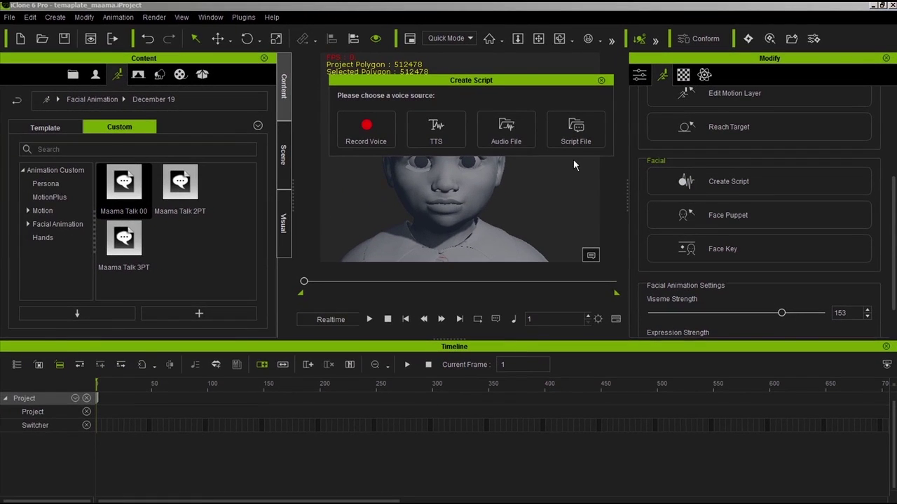
left_click(491, 143)
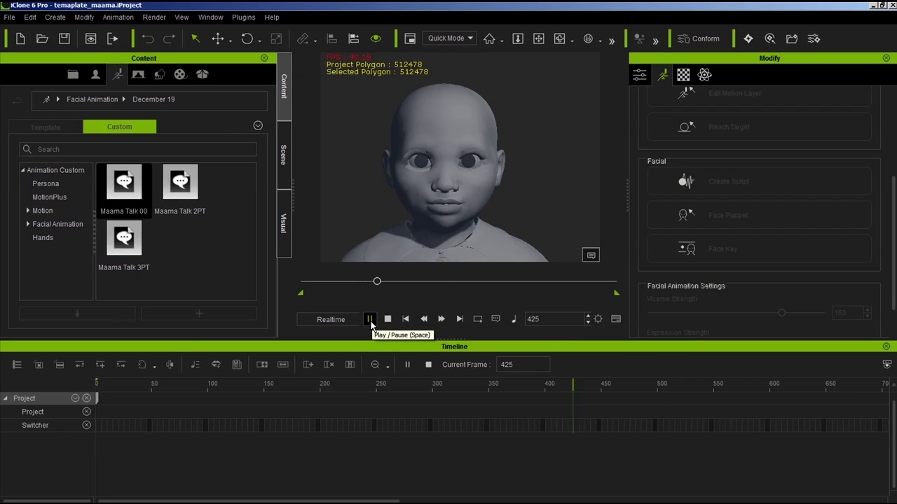
left_click(369, 319)
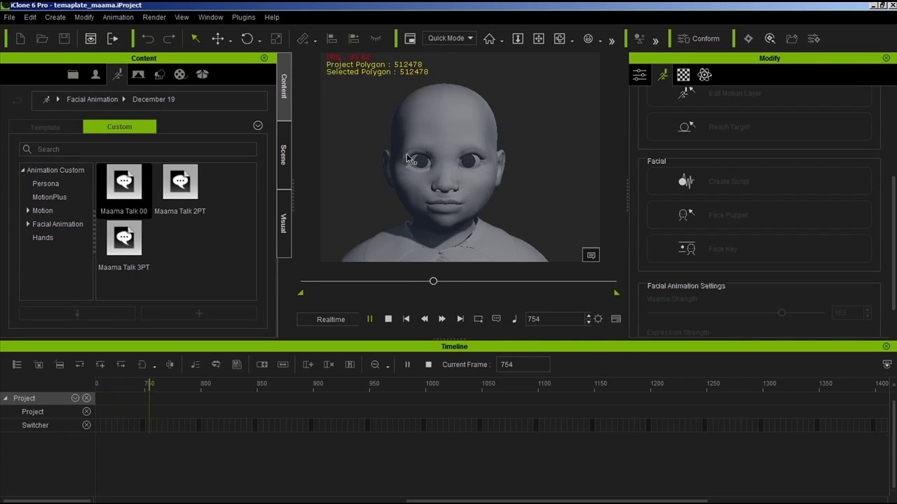
left_click(377, 283)
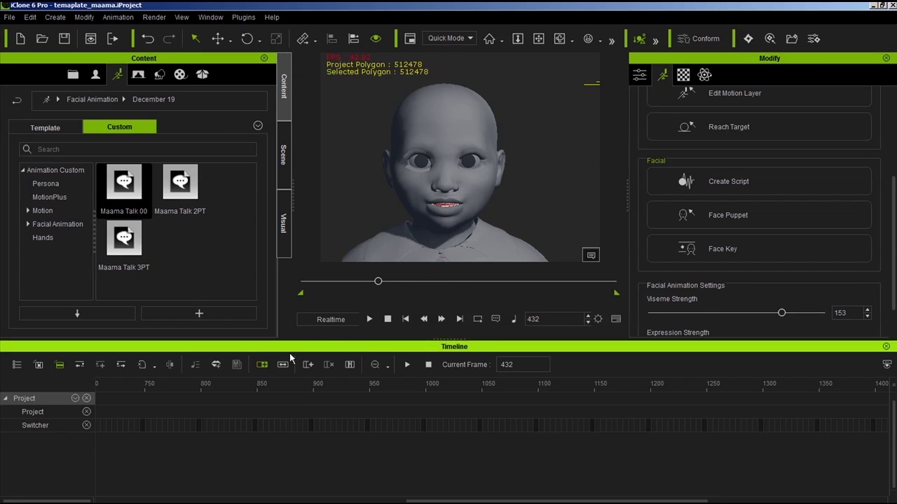
Show the avatar's RootNode track in the timeline
left_click(75, 398)
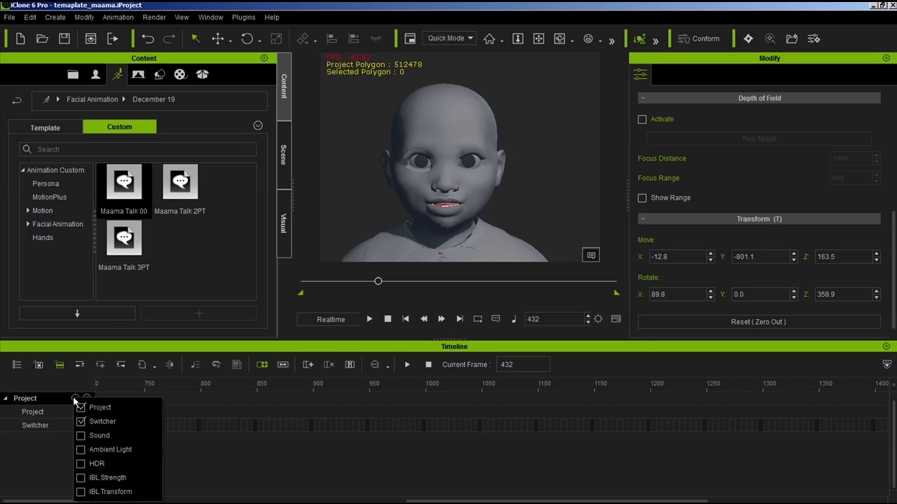
left_click(476, 124)
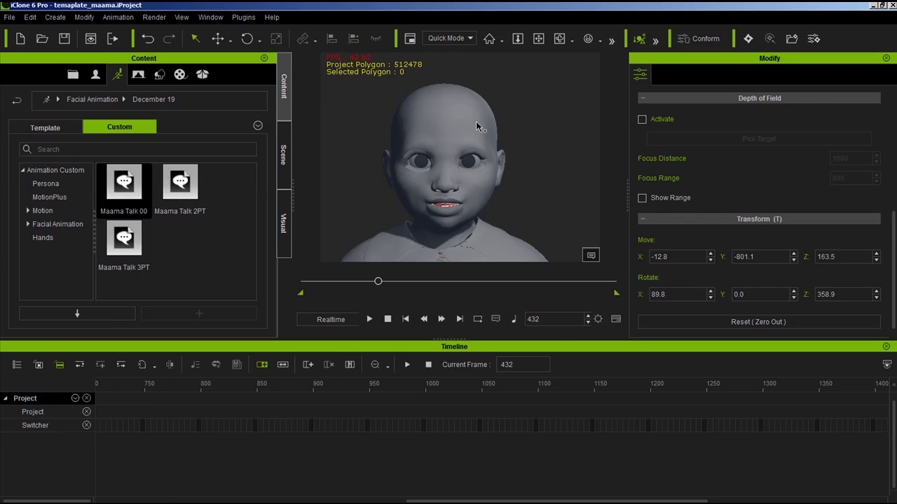
left_click(17, 364)
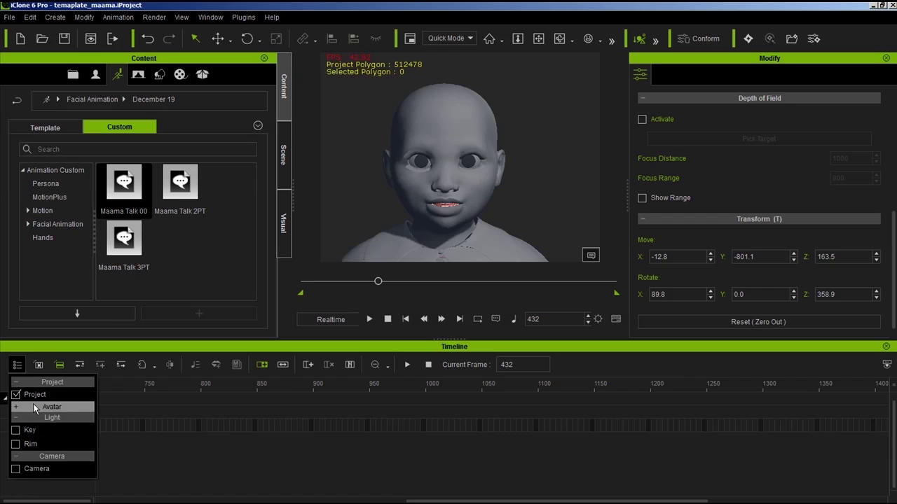
left_click(15, 420)
left_click(98, 454)
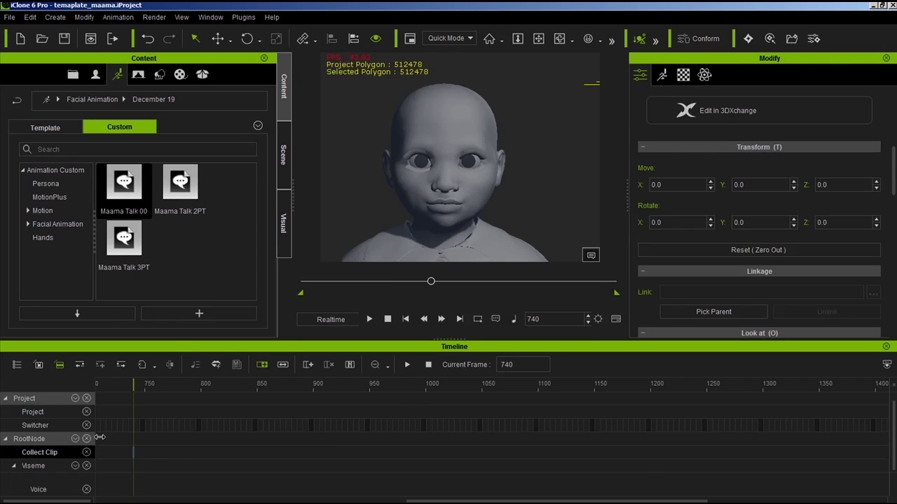
scroll(104, 474, "down", 2)
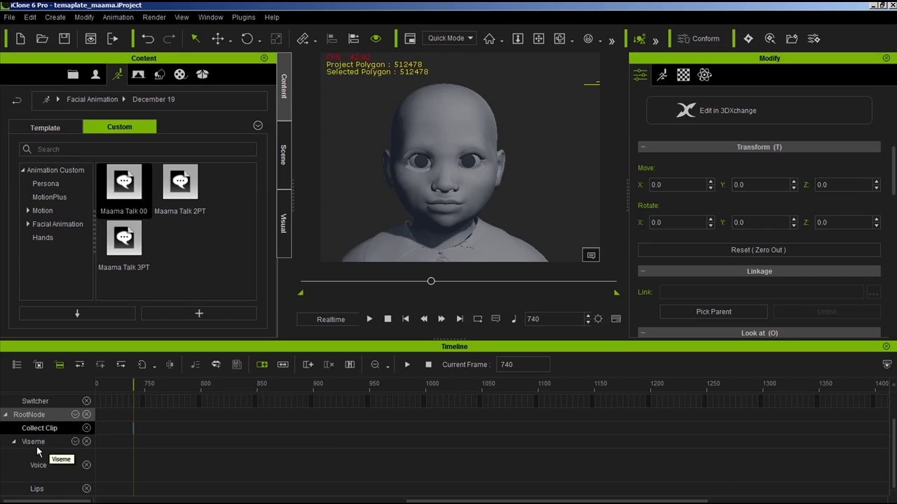
Select the Viseme track, fit the timeline to window, and scrub back through the lip-sync
left_click(36, 446)
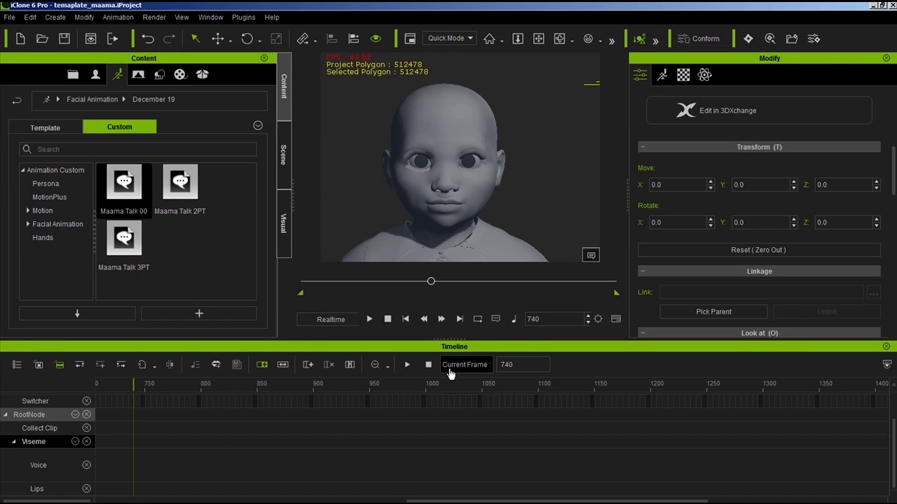
left_click(387, 366)
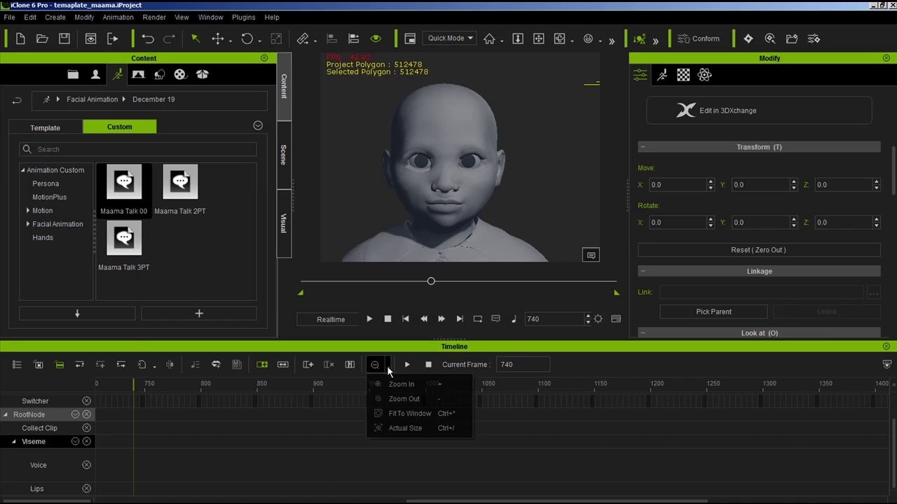
left_click(408, 414)
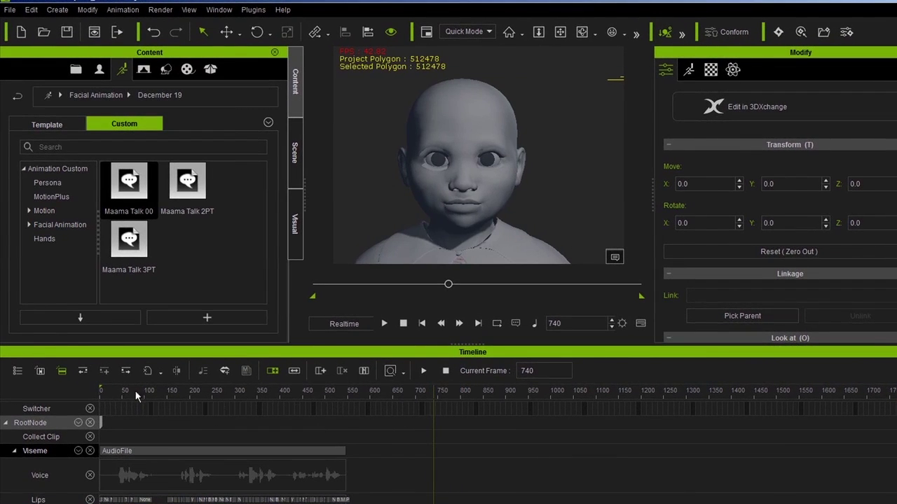
left_click_drag(126, 393, 222, 392)
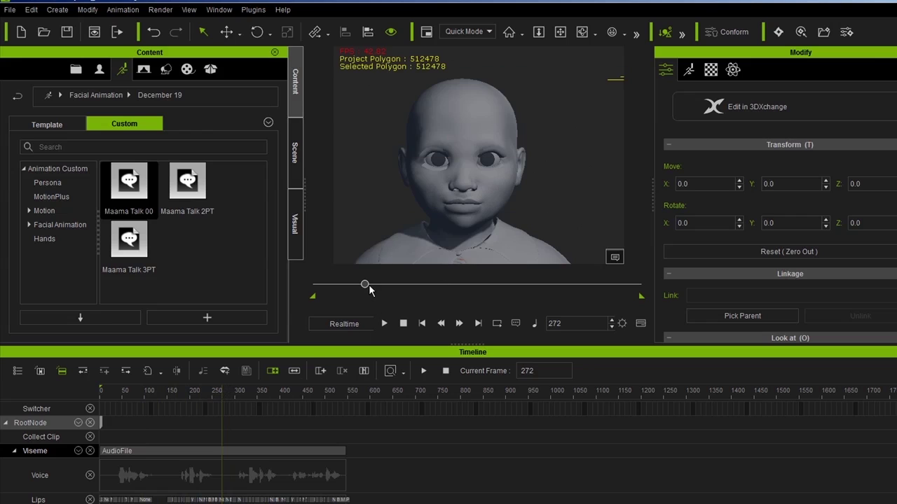
left_click_drag(365, 286, 312, 291)
left_click(124, 450)
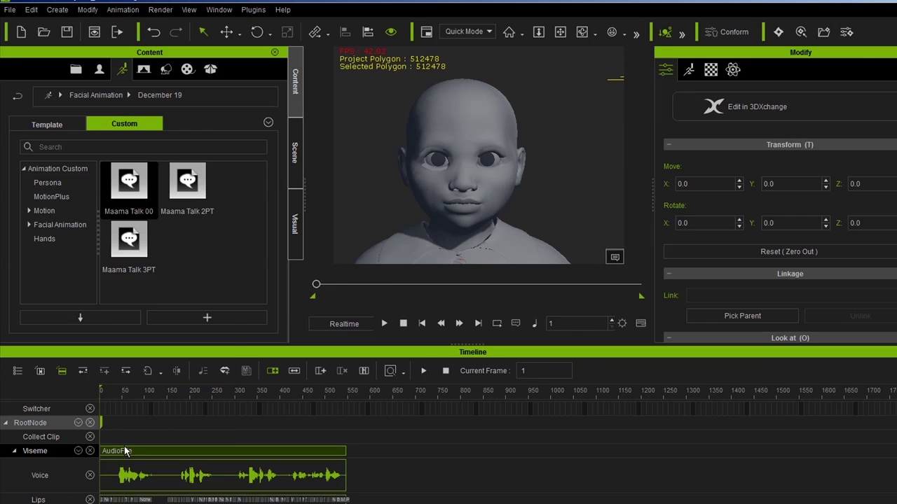
right_click(124, 450)
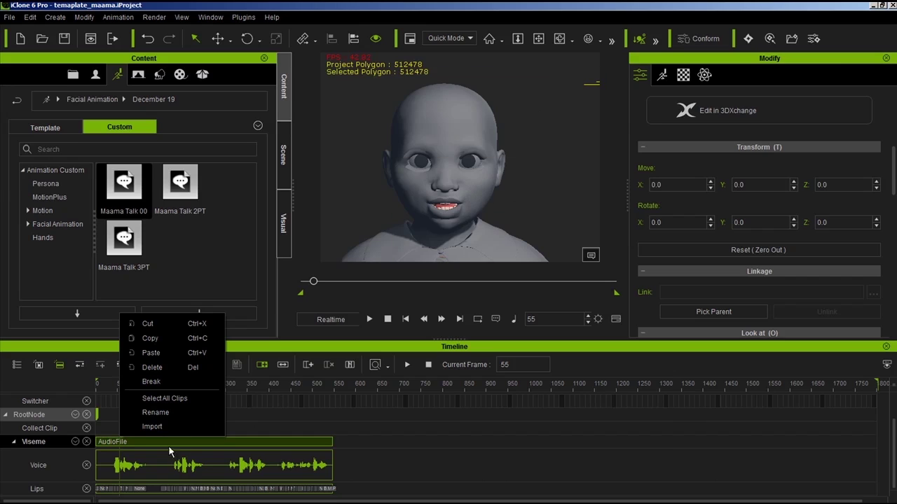
left_click(61, 493)
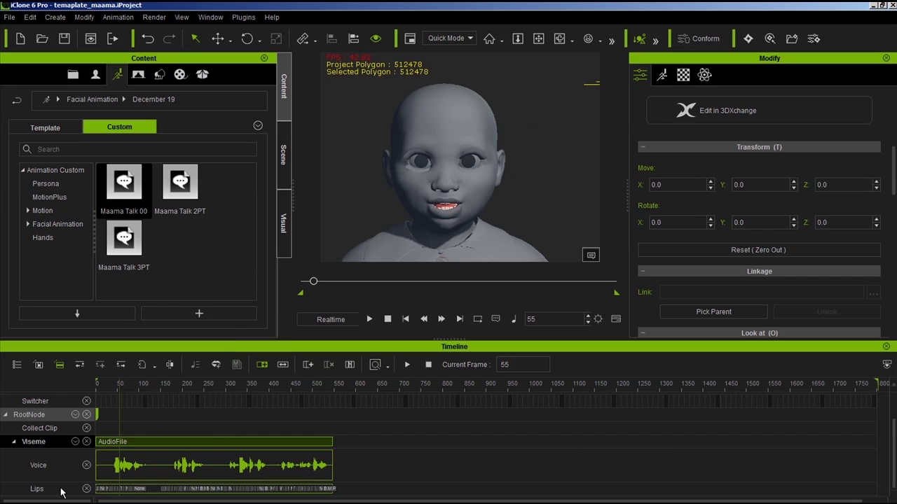
right_click(123, 442)
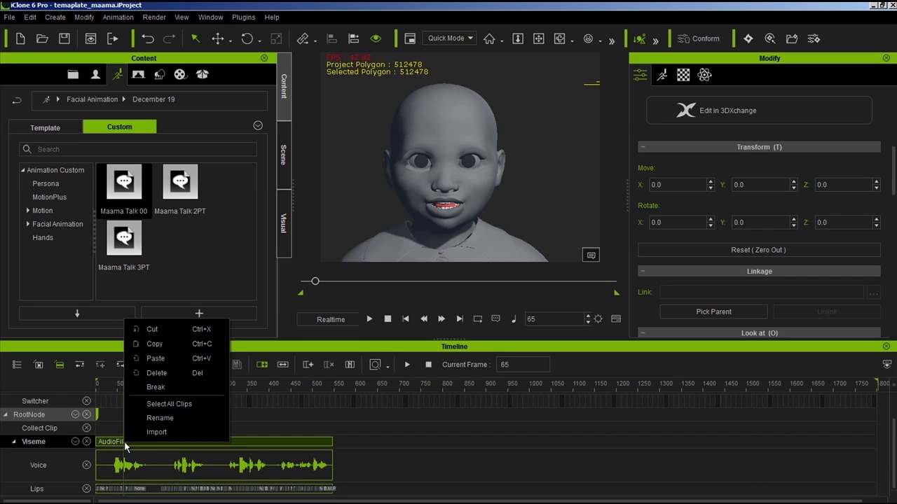
left_click(434, 459)
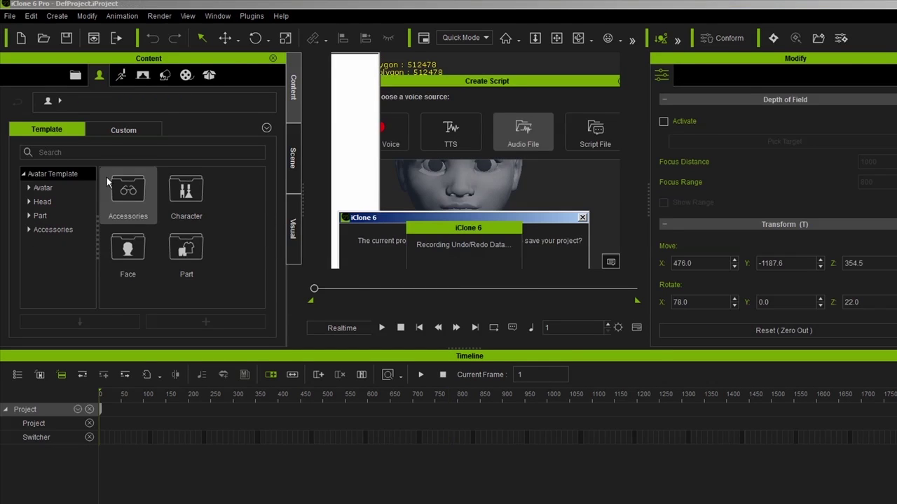
Start a new project without saving and drag Natalie from 00_CC Character into the scene
left_click(202, 202)
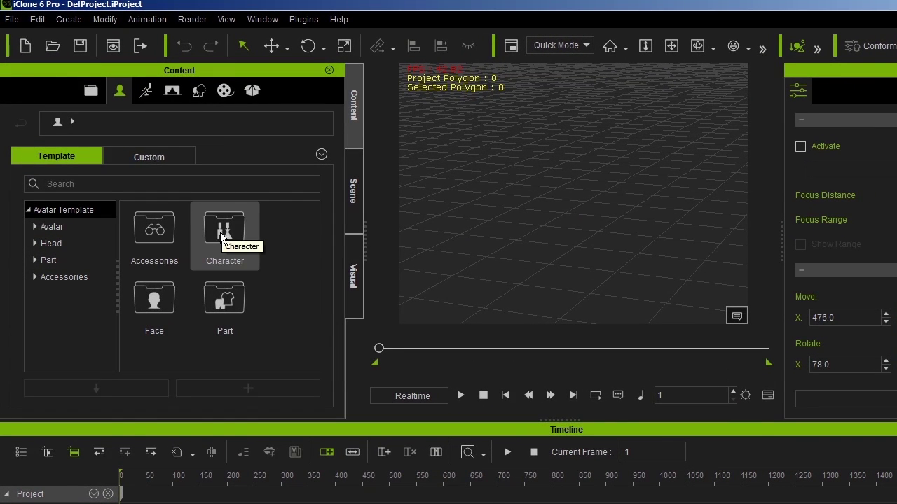
double_click(231, 233)
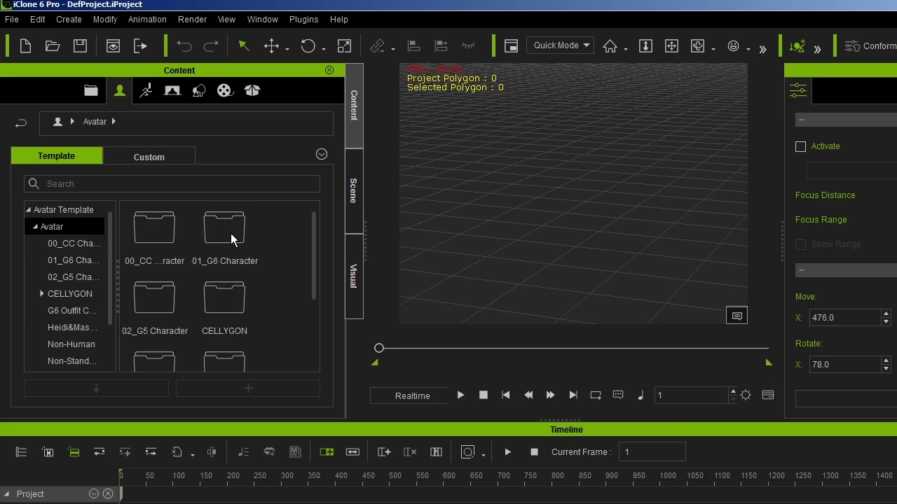
left_click(84, 242)
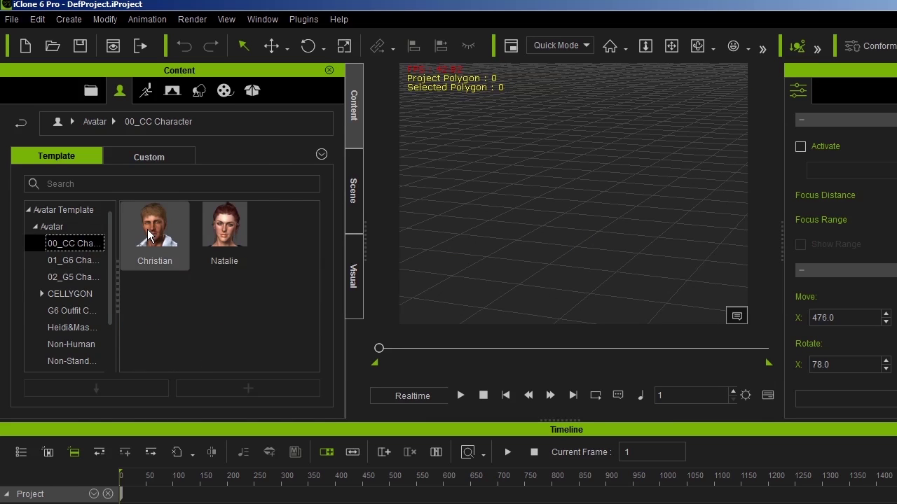
left_click(78, 276)
left_click(78, 247)
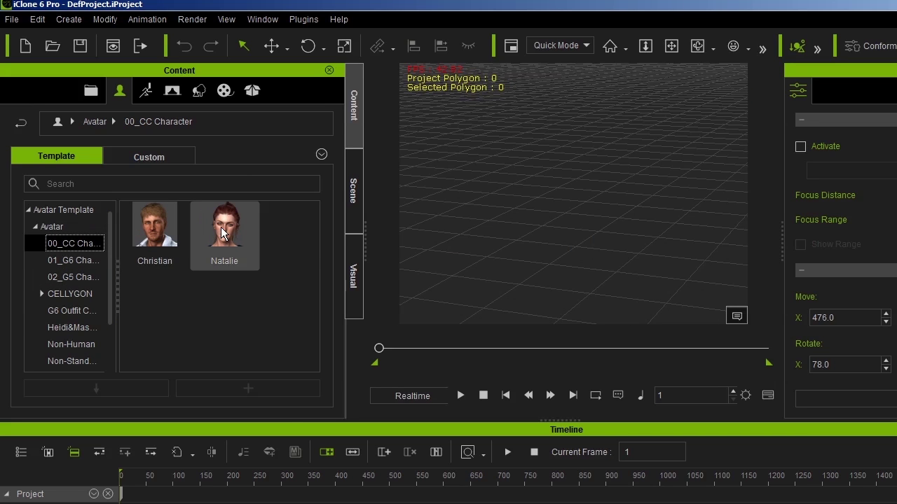
left_click_drag(240, 251, 478, 216)
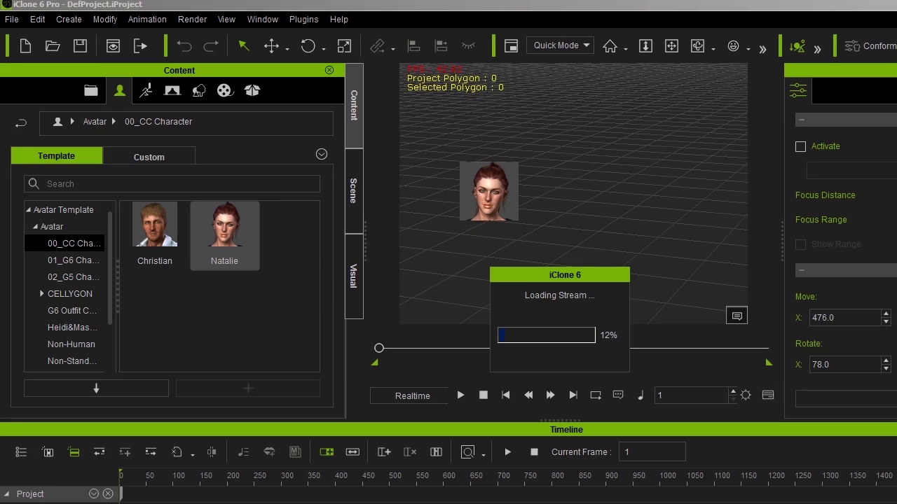
Select the whole Natalie avatar and frame the camera on her face
left_click(586, 210)
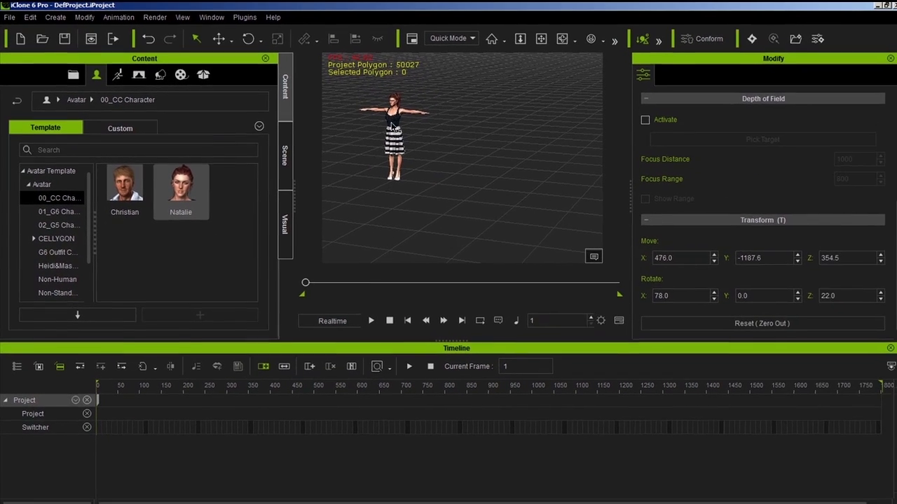
left_click(490, 154)
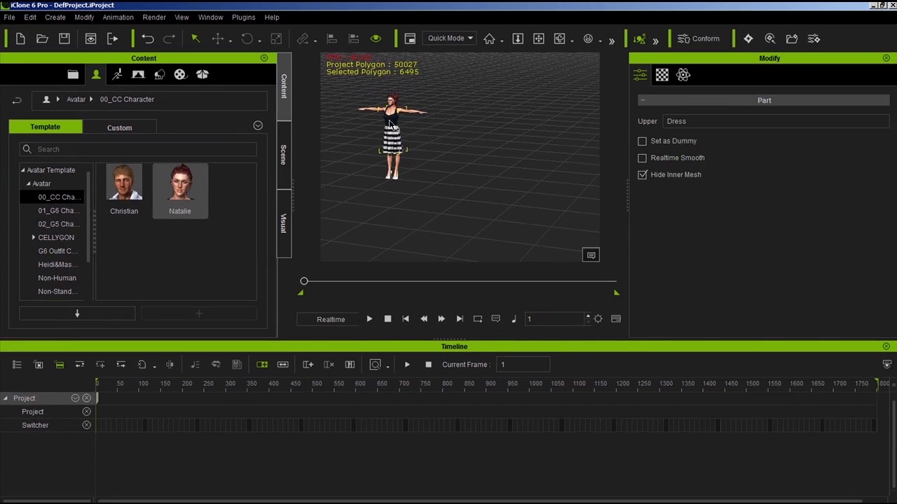
left_click(393, 121)
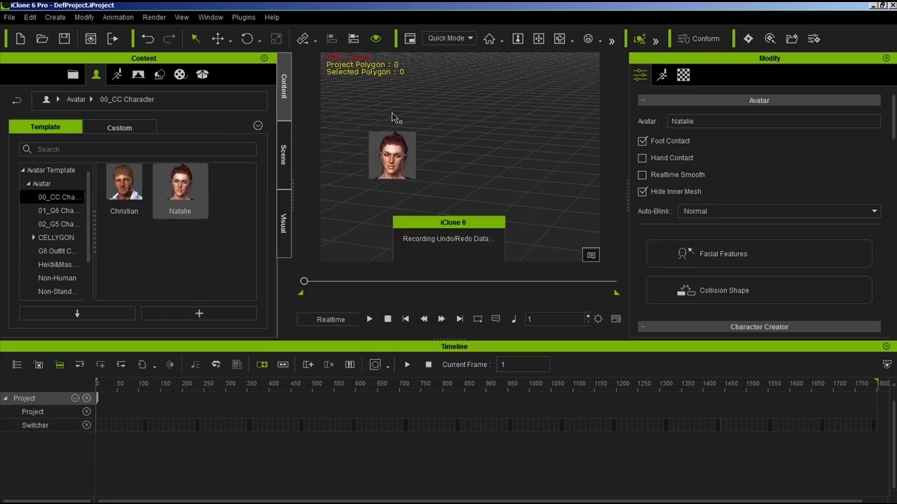
key("f")
left_click(482, 190)
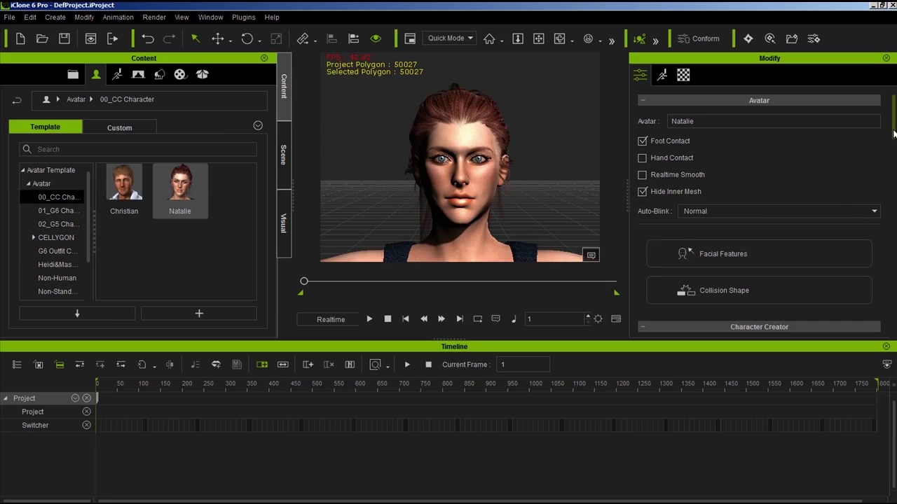
Create an Audio File facial animation script for Natalie and pause the talking preview
scroll(771, 175, "down", 2)
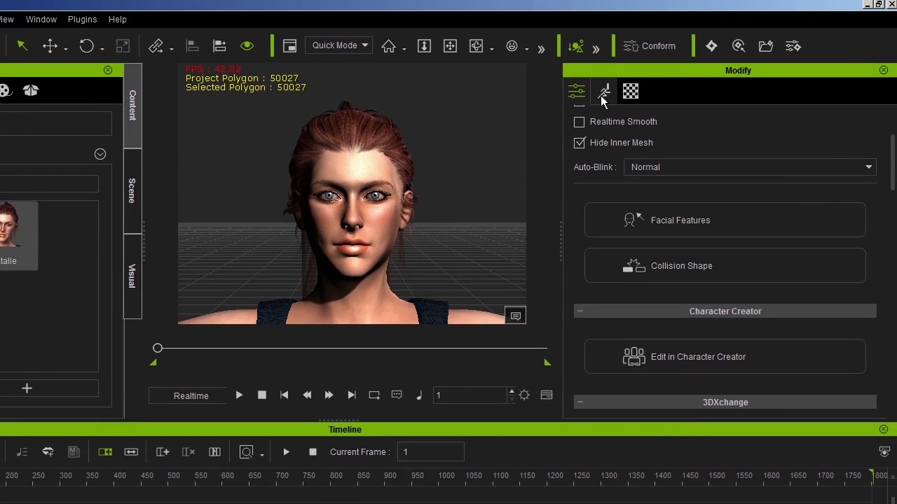
left_click(602, 94)
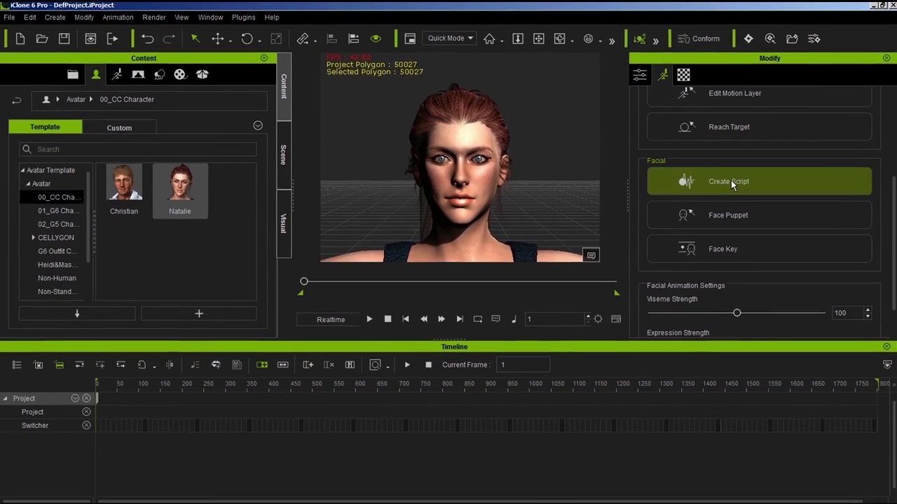
left_click(707, 206)
left_click(510, 131)
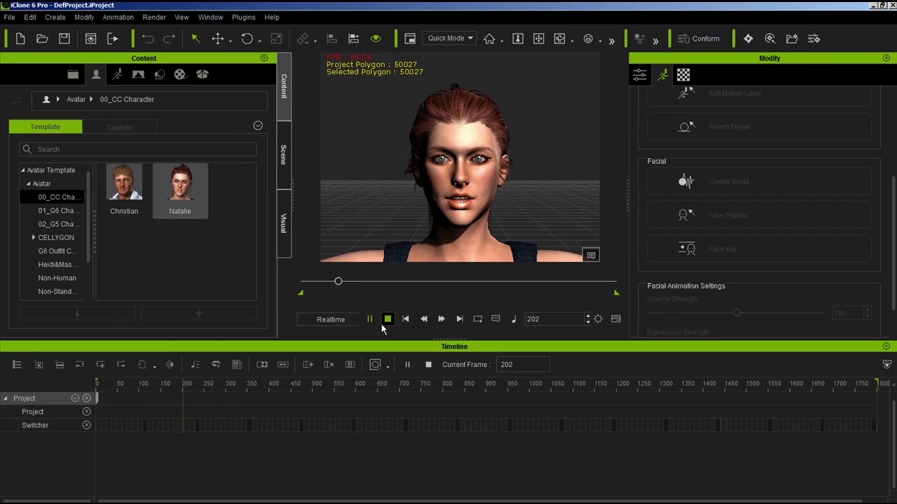
left_click(371, 319)
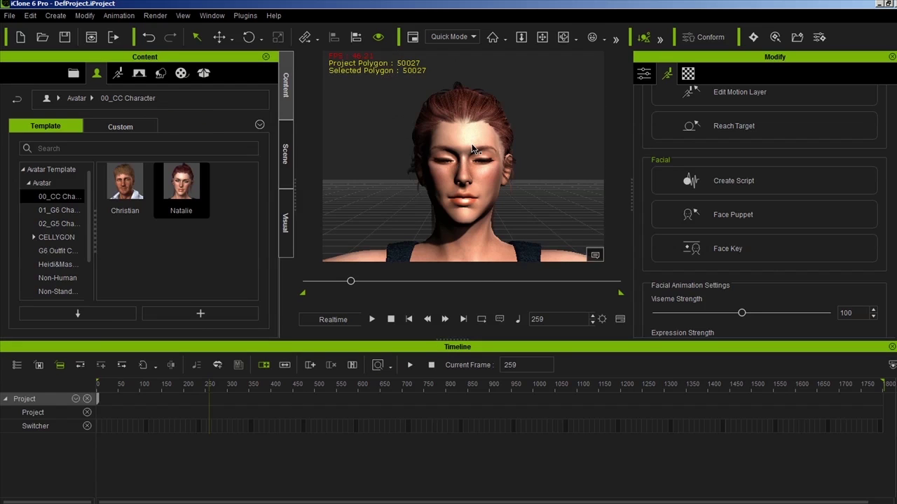
Show Natalie's track in the timeline, fit it to window, and return to the first frame
left_click(17, 366)
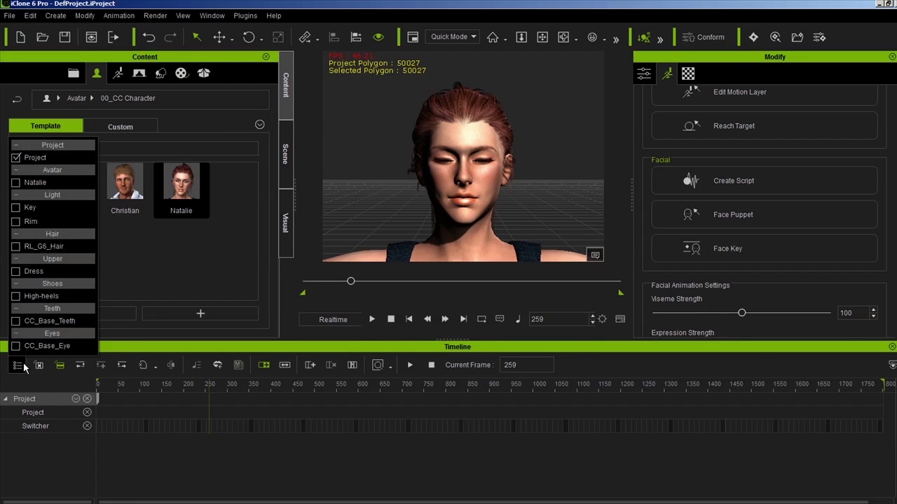
left_click(15, 183)
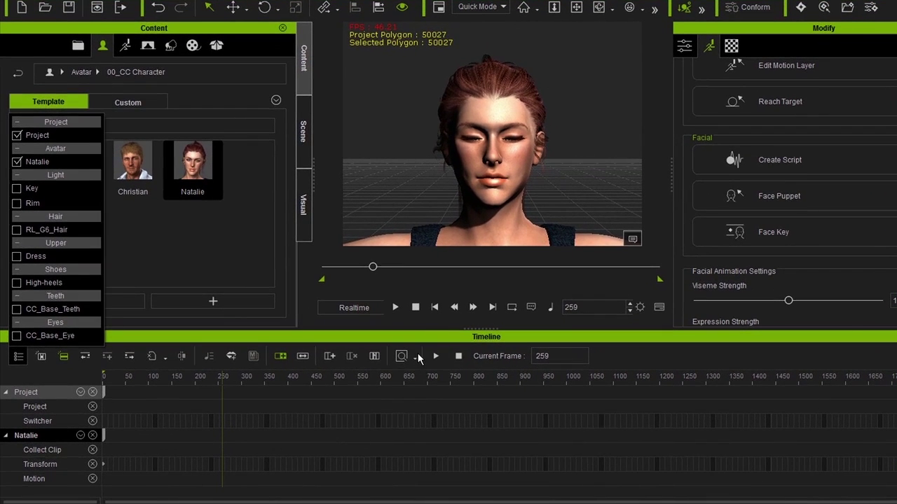
left_click(415, 356)
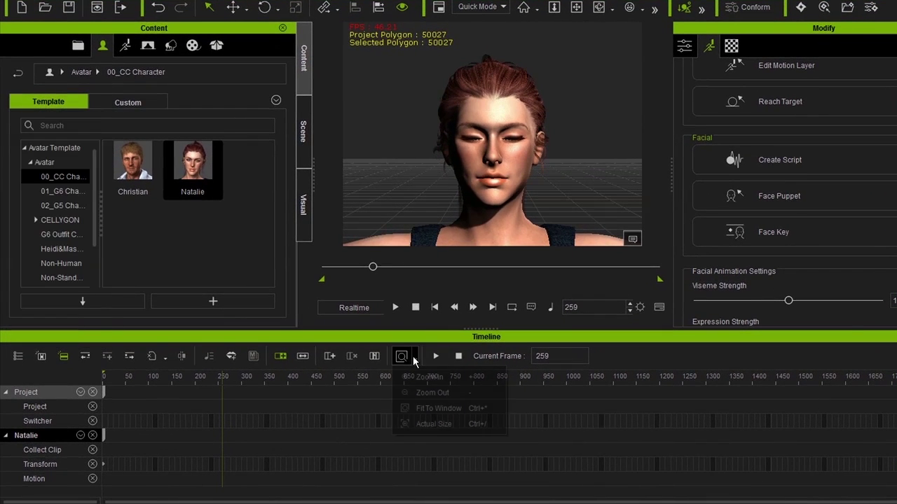
left_click(434, 411)
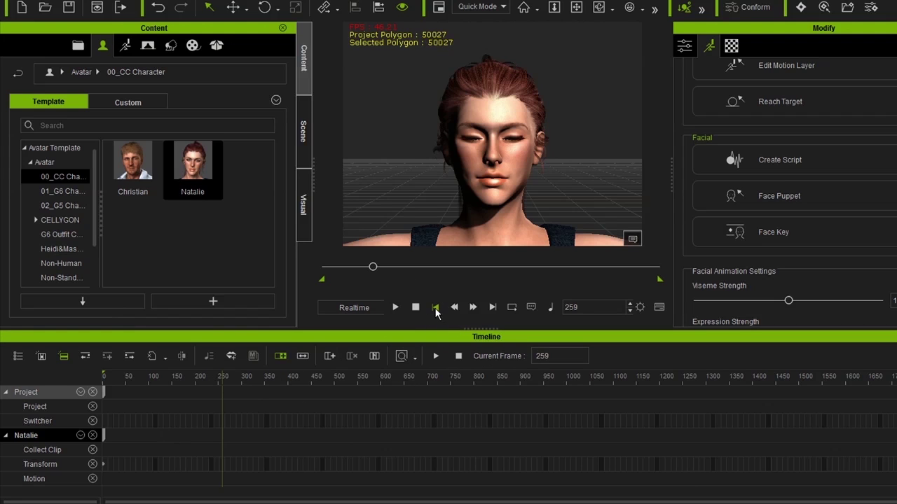
left_click(435, 308)
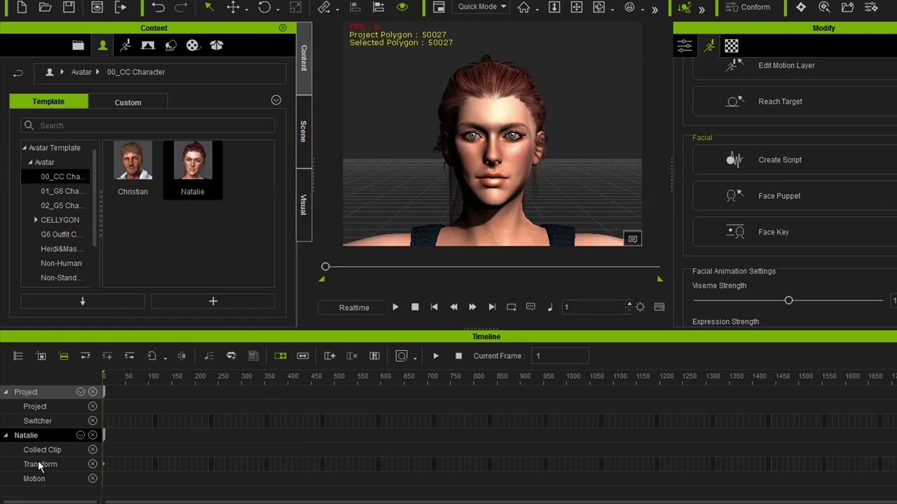
Add Natalie's Viseme sub-track, expand it, and select its Lip Options row
left_click(40, 465)
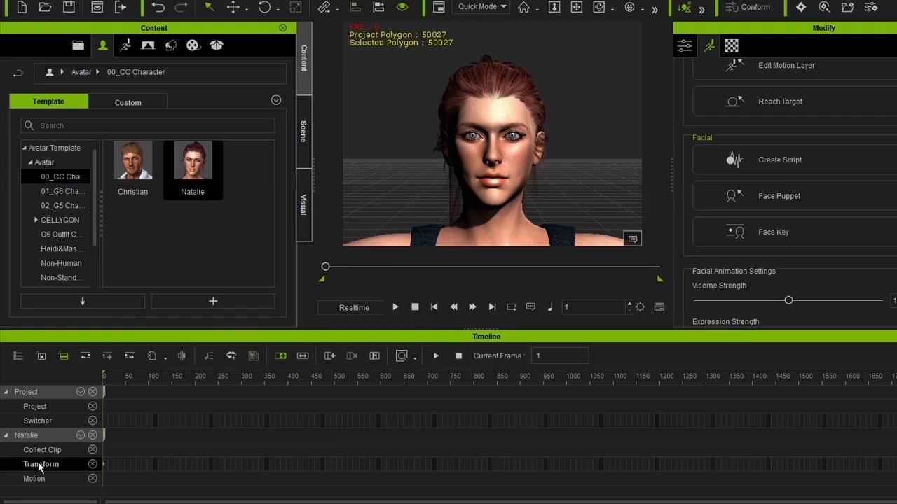
left_click(80, 435)
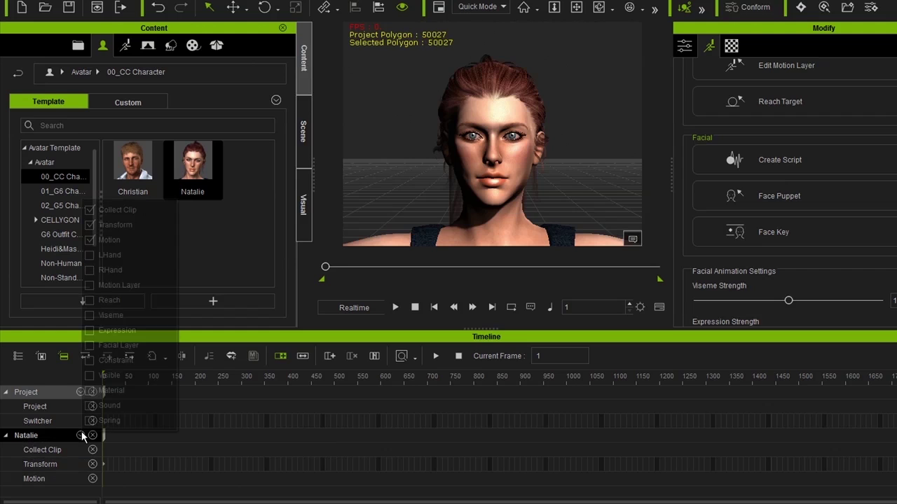
left_click(93, 315)
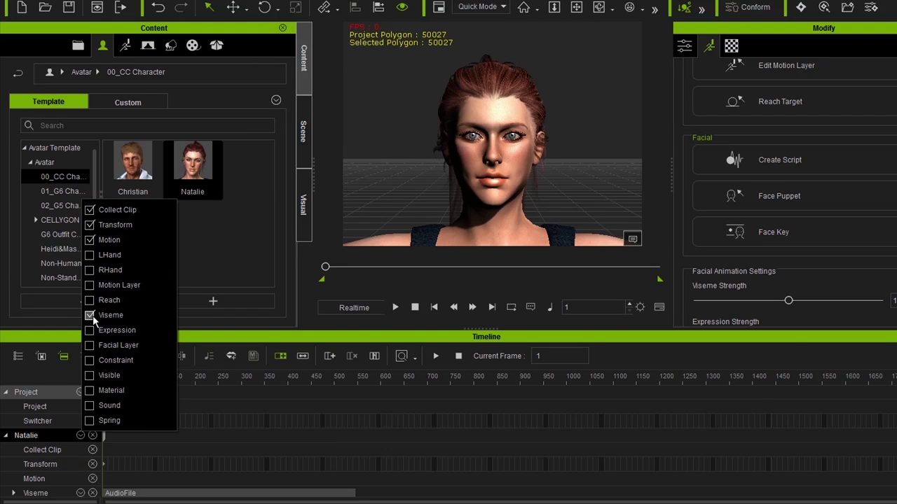
left_click(305, 448)
left_click(13, 490)
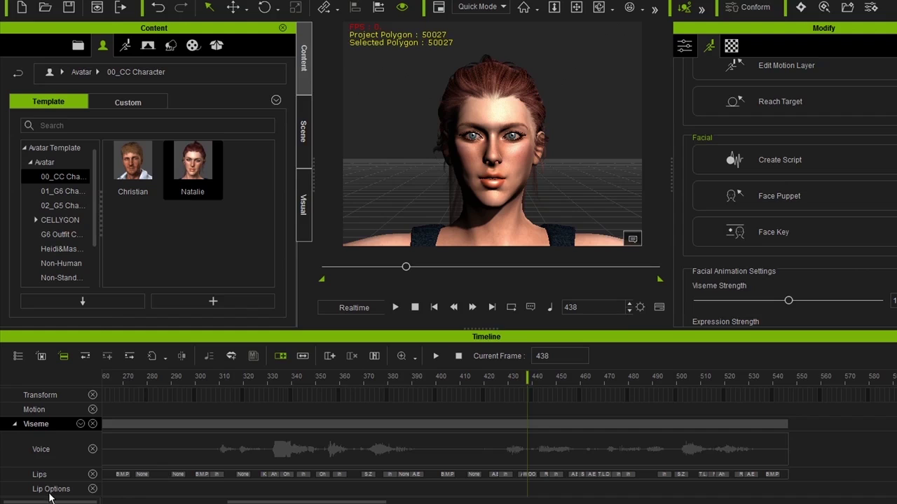
left_click(50, 493)
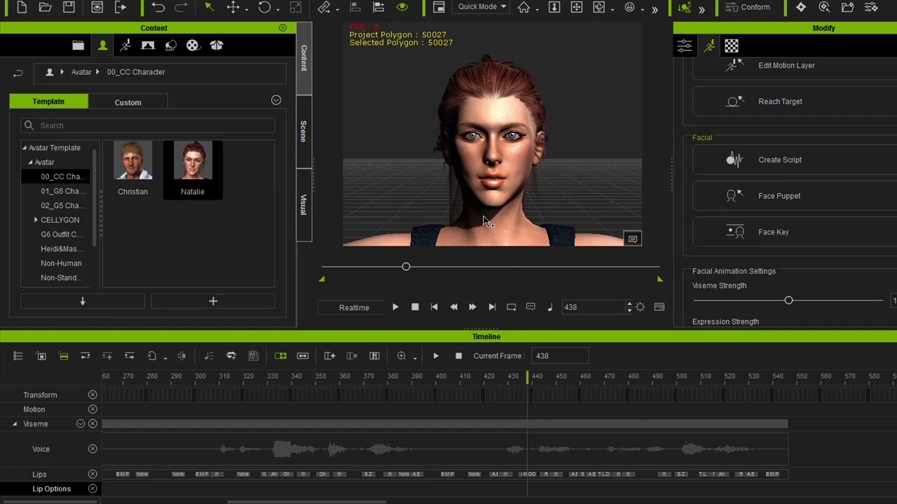
Apply Lip Sync Options to Natalie's Viseme clip with Smooth 5 and Clip Strength 1.4
left_click(194, 428)
right_click(193, 427)
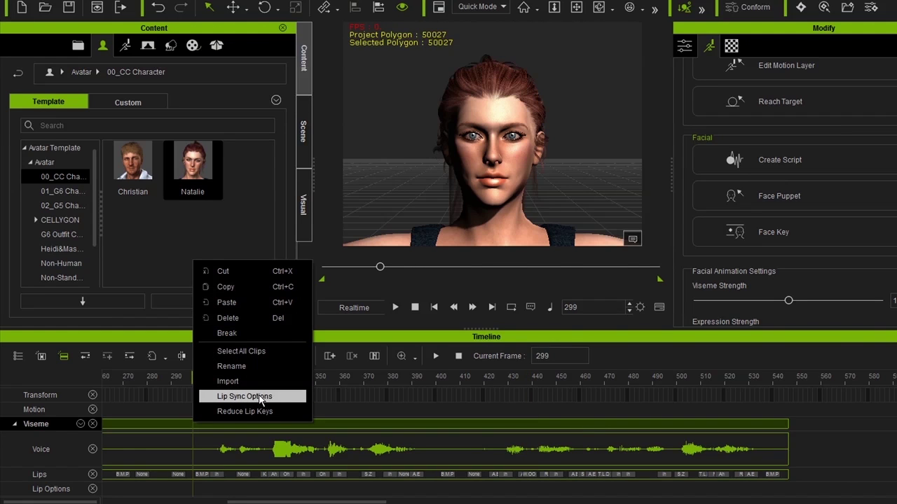
left_click(260, 397)
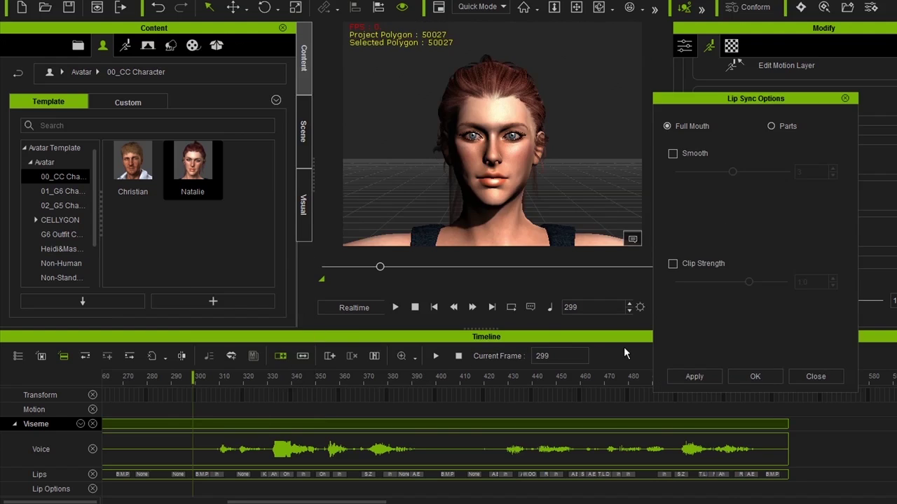
left_click_drag(737, 99, 702, 152)
left_click(453, 308)
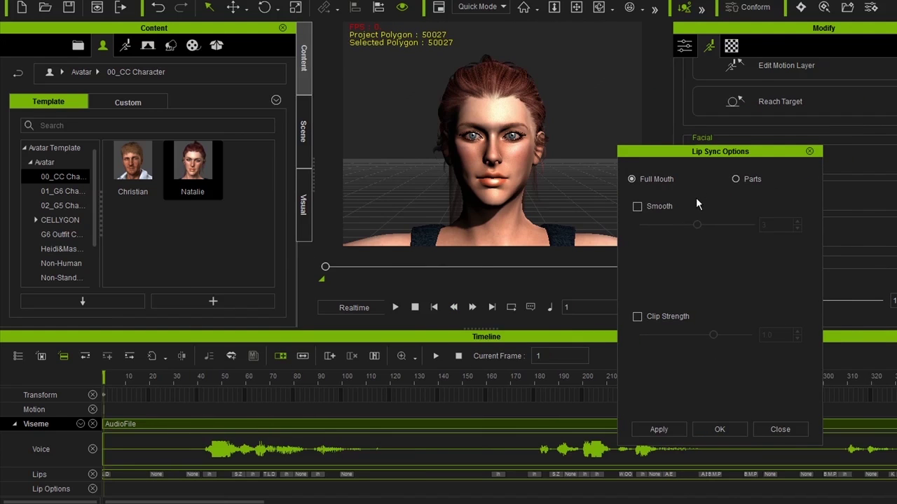
left_click(638, 207)
left_click_drag(697, 224, 723, 225)
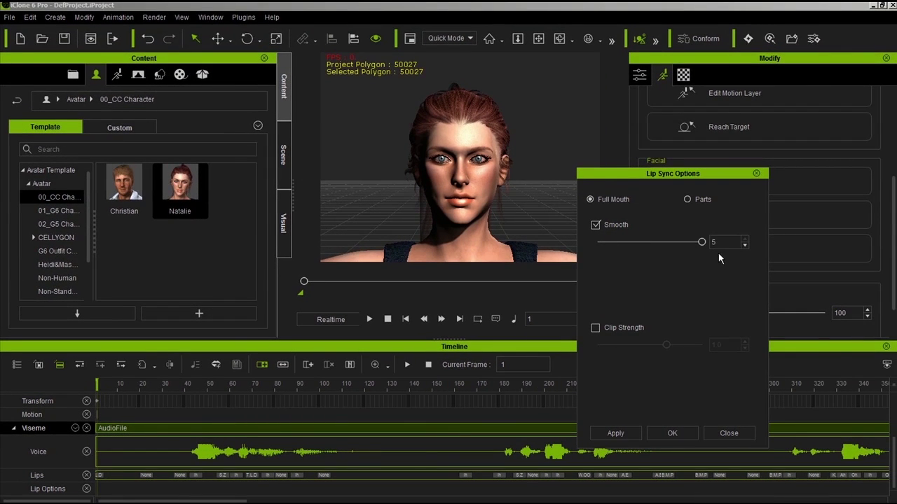
left_click(595, 329)
left_click_drag(668, 346, 692, 346)
left_click(622, 435)
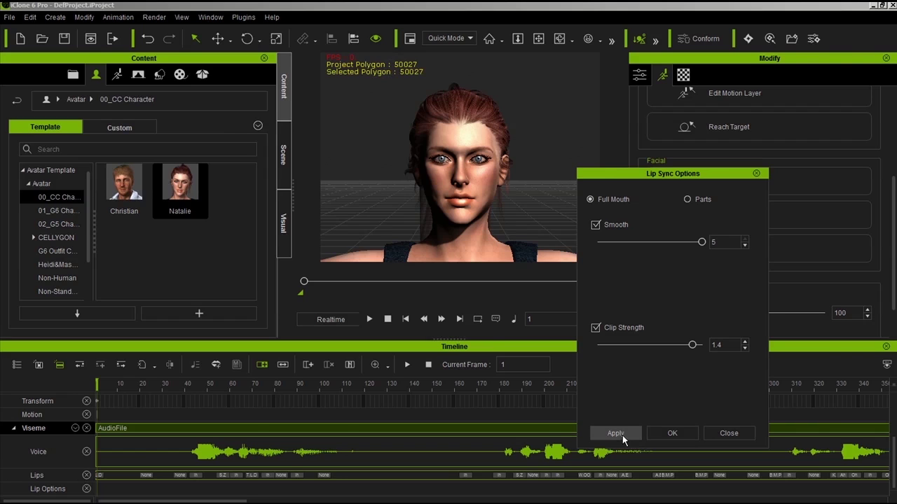
left_click(671, 435)
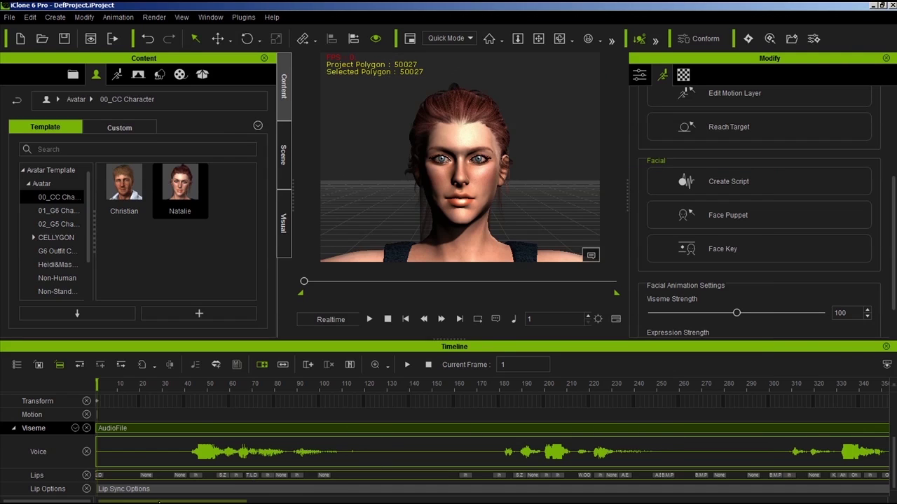
left_click(163, 498)
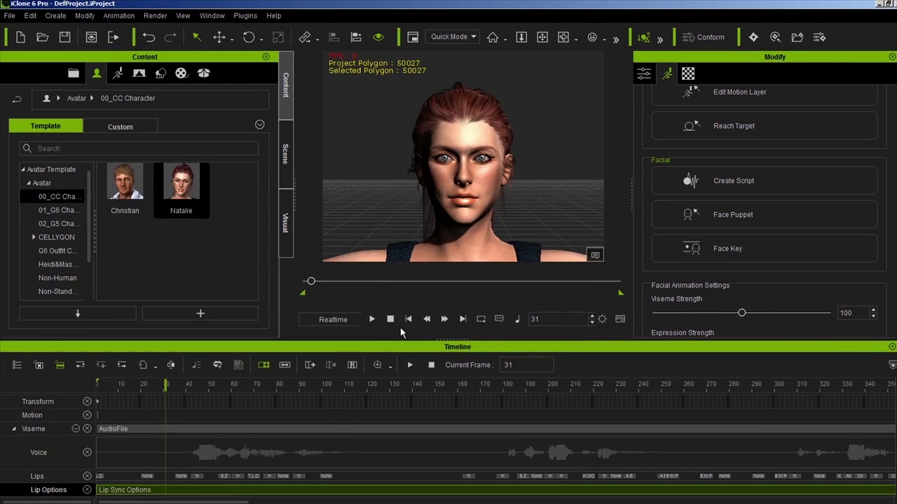
left_click(390, 320)
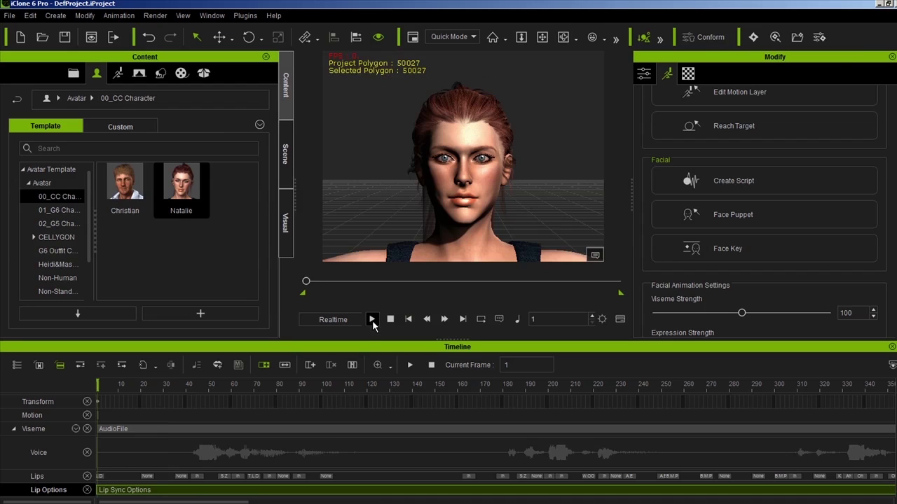
left_click(372, 319)
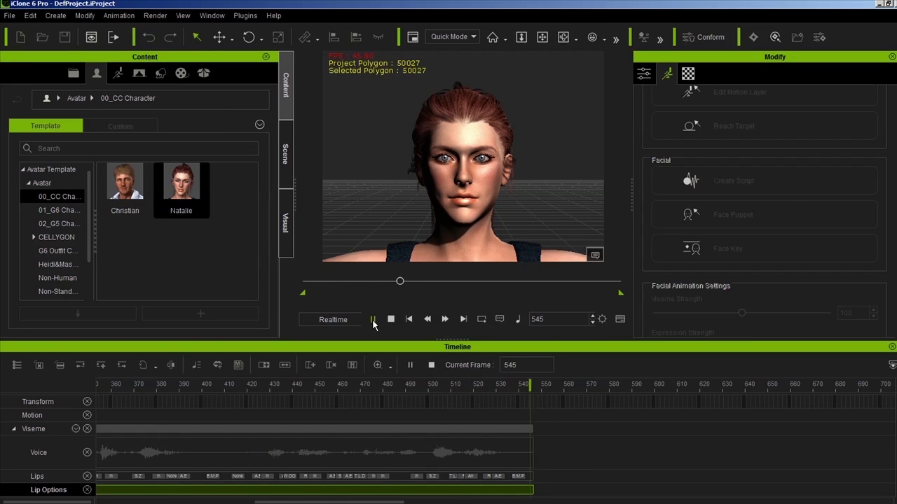
left_click(372, 320)
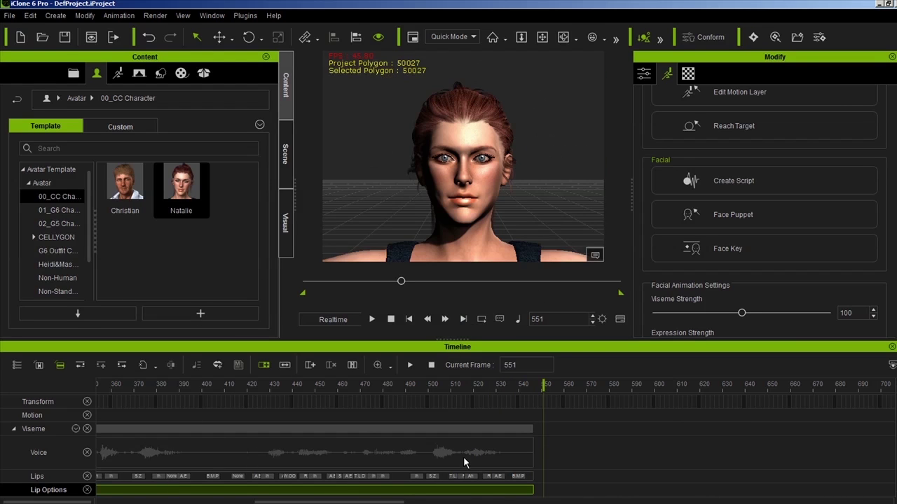
left_click(409, 319)
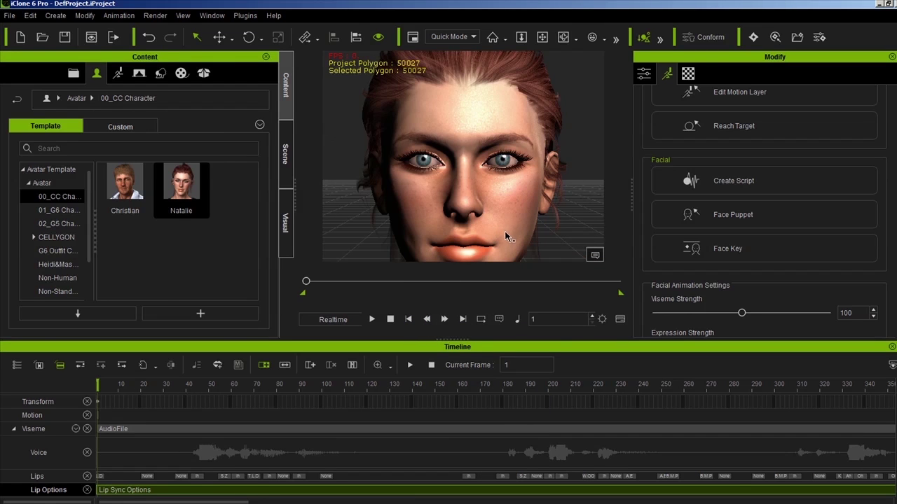
scroll(503, 234, "down", 3)
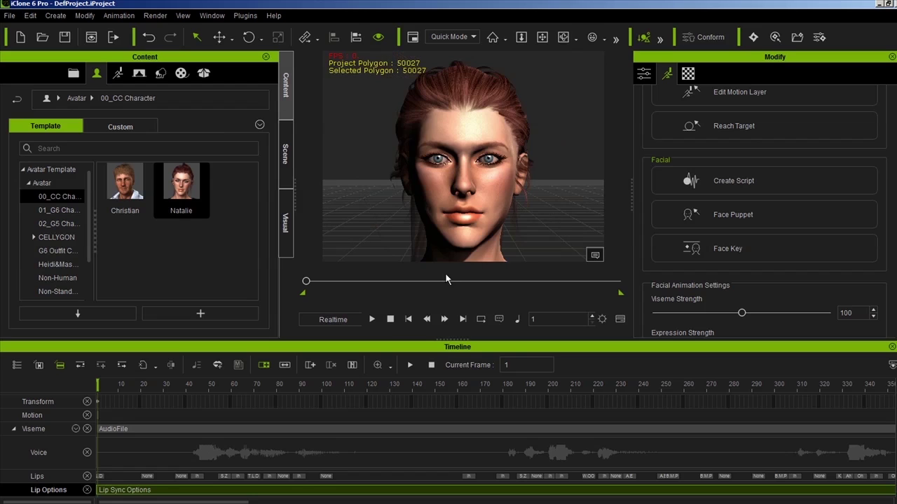
left_click(372, 319)
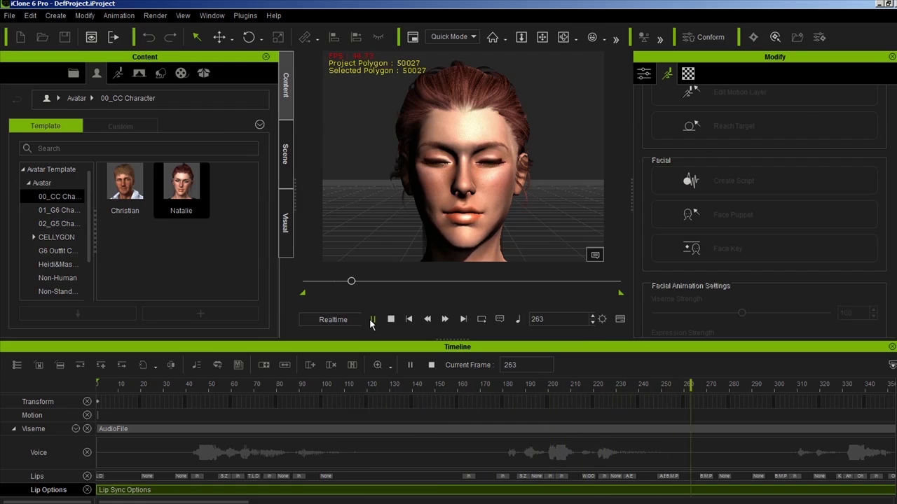
left_click(371, 319)
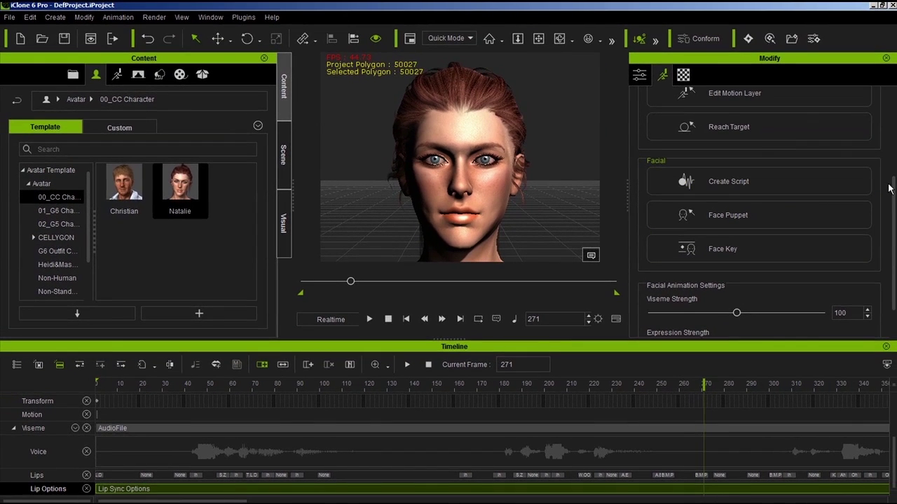
Raise Natalie's Viseme Strength to 200 in the Animation tab and play back her speech
left_click(643, 76)
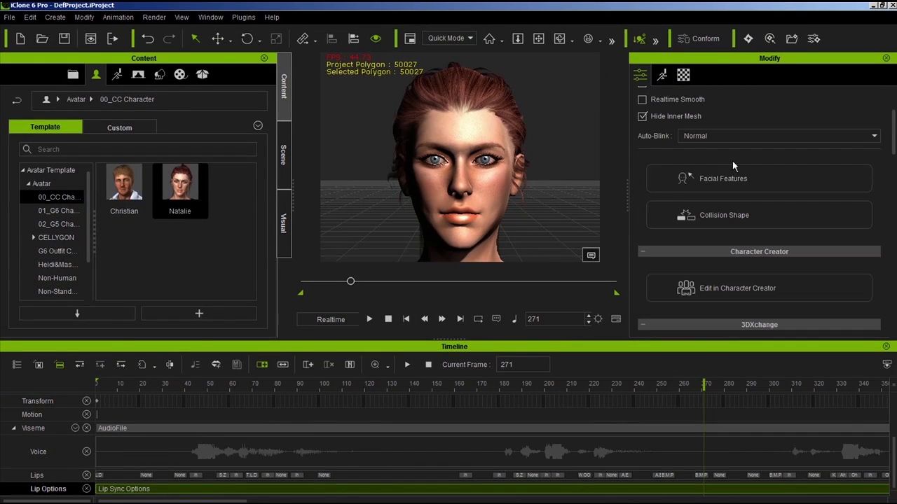
left_click_drag(894, 136, 893, 309)
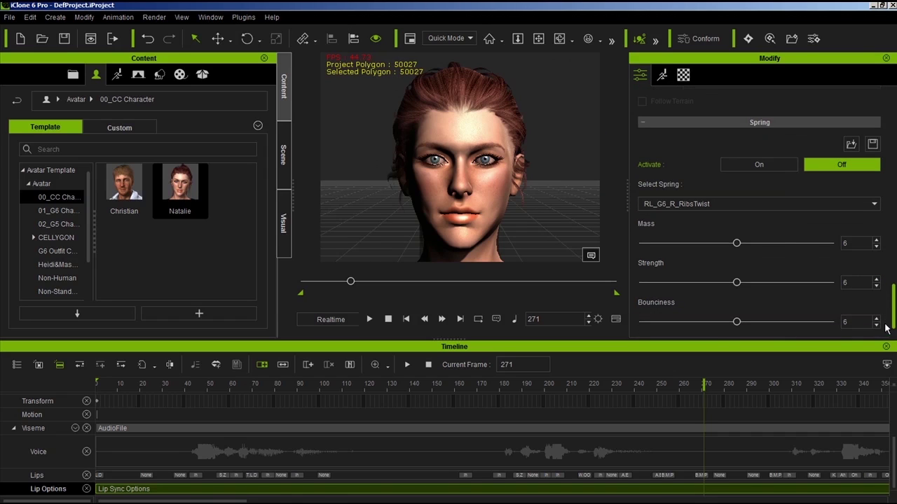
left_click(662, 76)
scroll(744, 295, "down", 1)
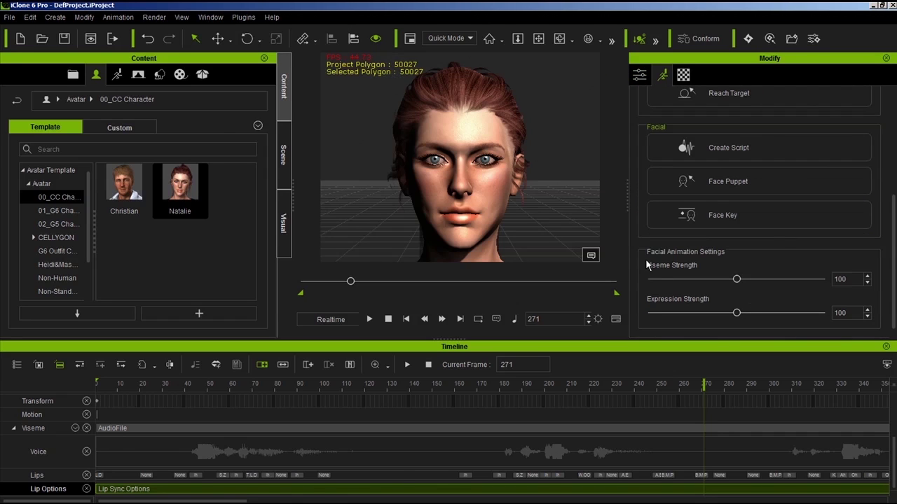
left_click_drag(736, 280, 808, 283)
left_click(369, 320)
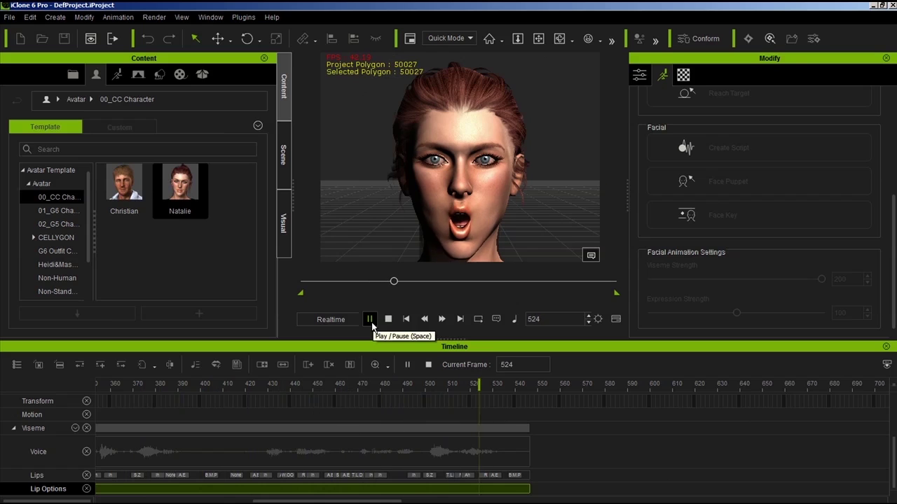
Stop playback and change the frame-387 lip key from None to EE in the Lips Editor
left_click(369, 319)
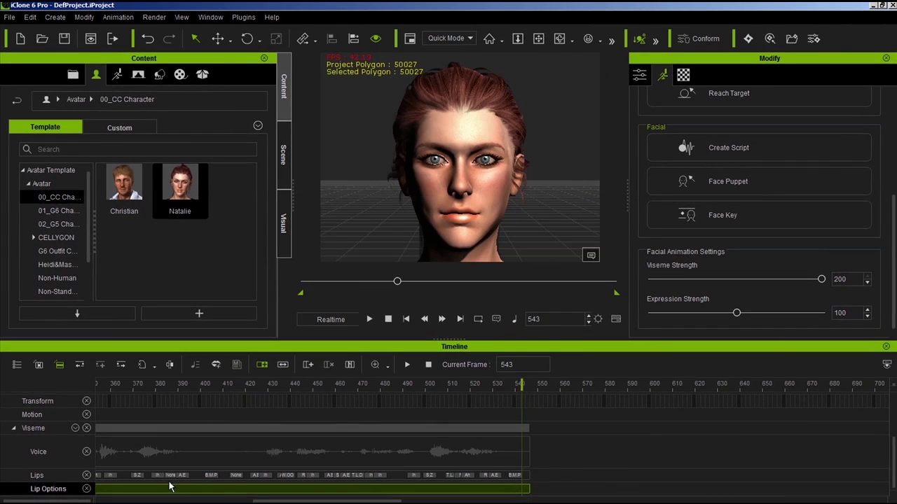
double_click(169, 476)
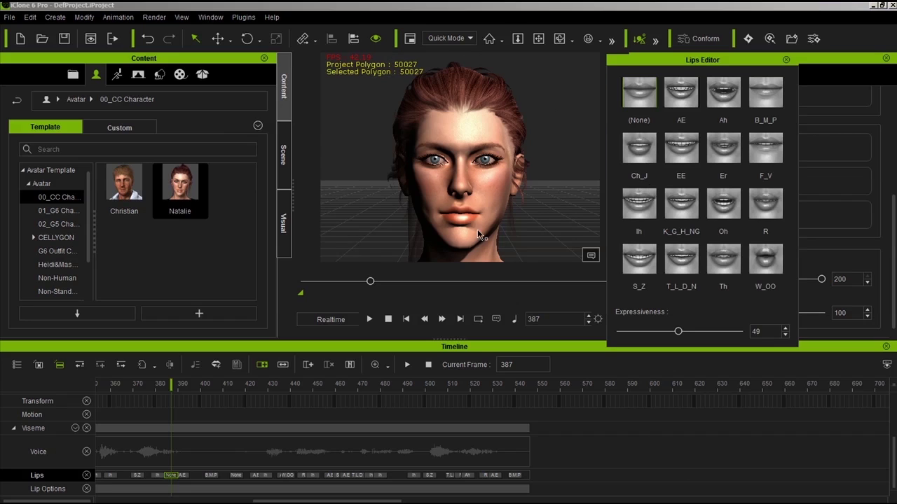
left_click(680, 151)
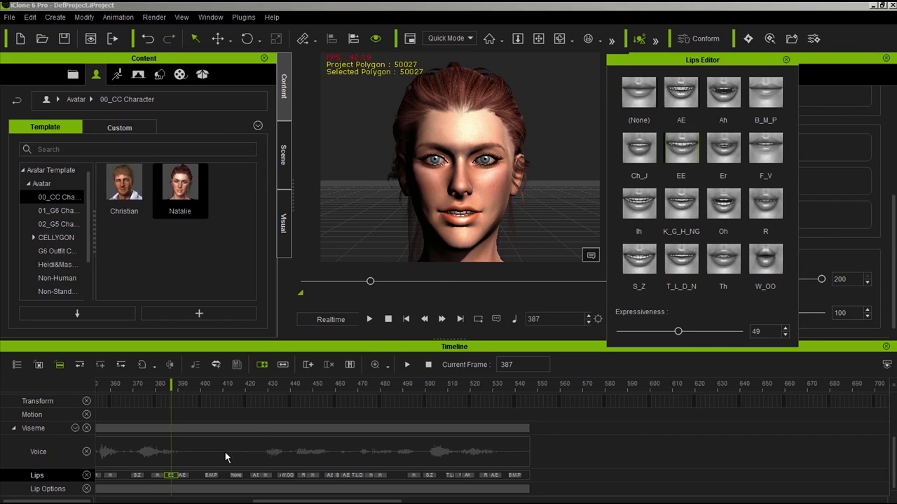
left_click(216, 482)
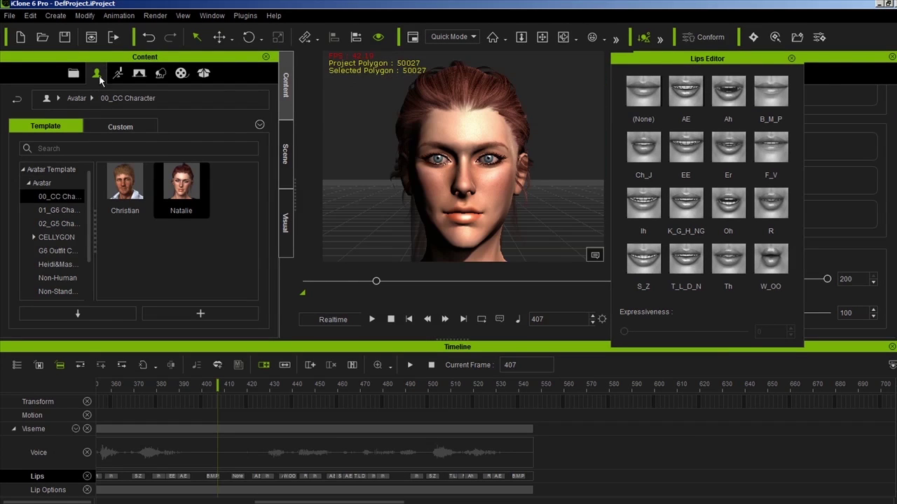
Create and open a new folder named test under Custom > Facial Animation
left_click(118, 76)
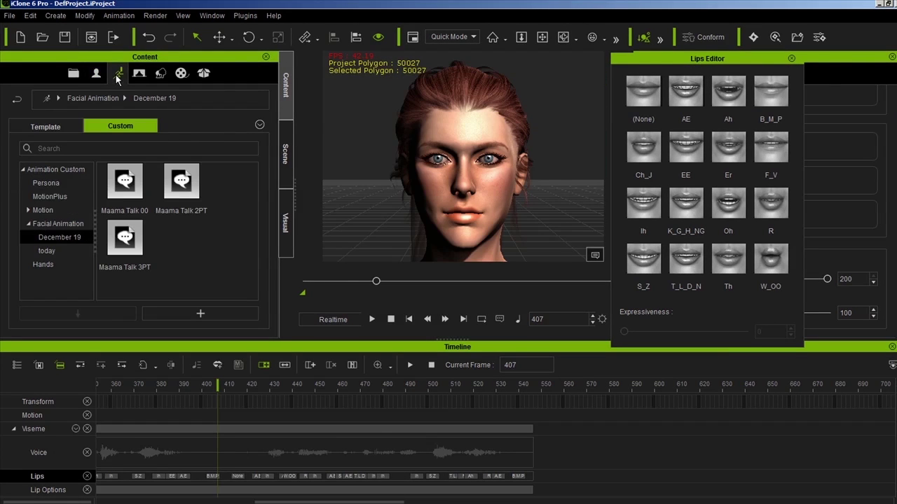
left_click(62, 223)
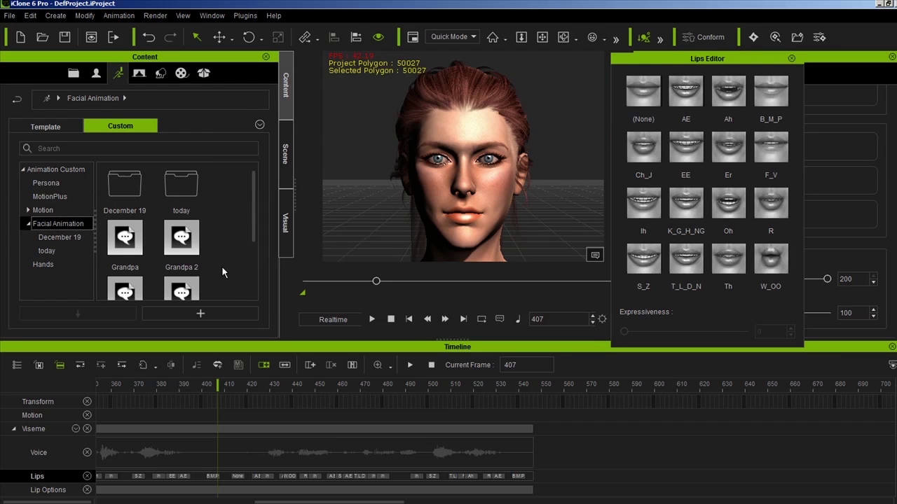
right_click(226, 231)
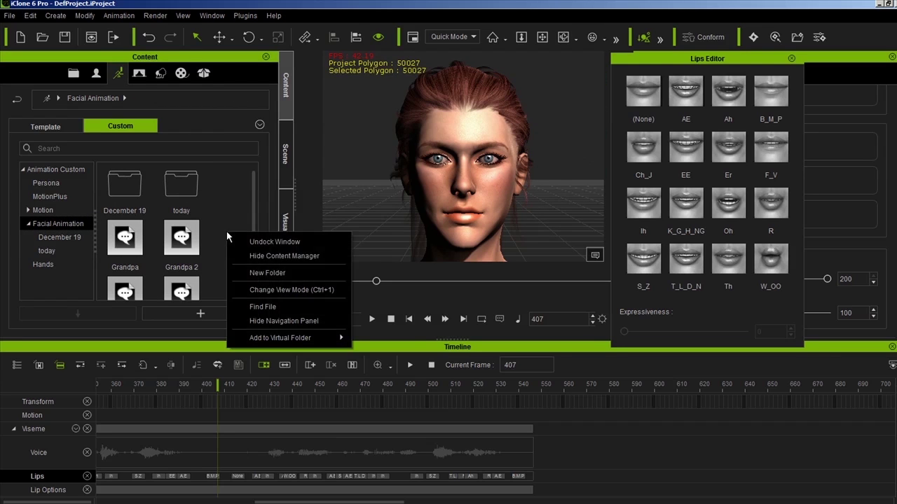
left_click(267, 273)
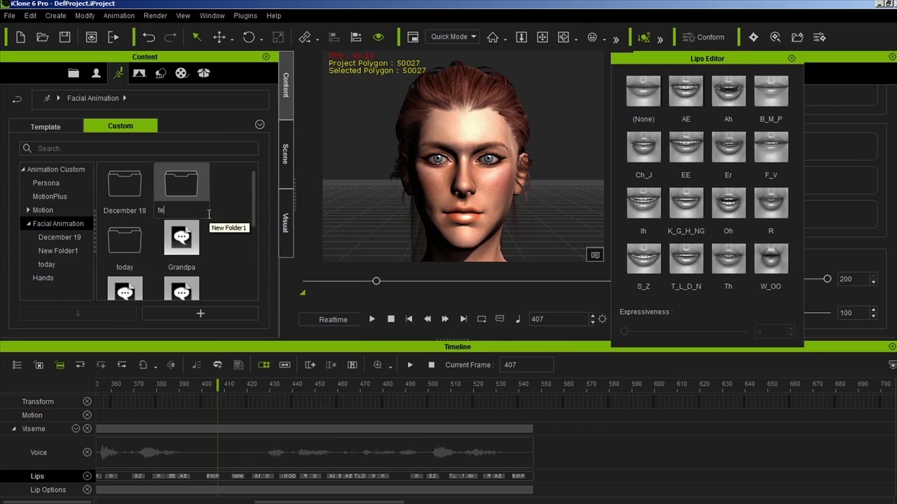
key("Return")
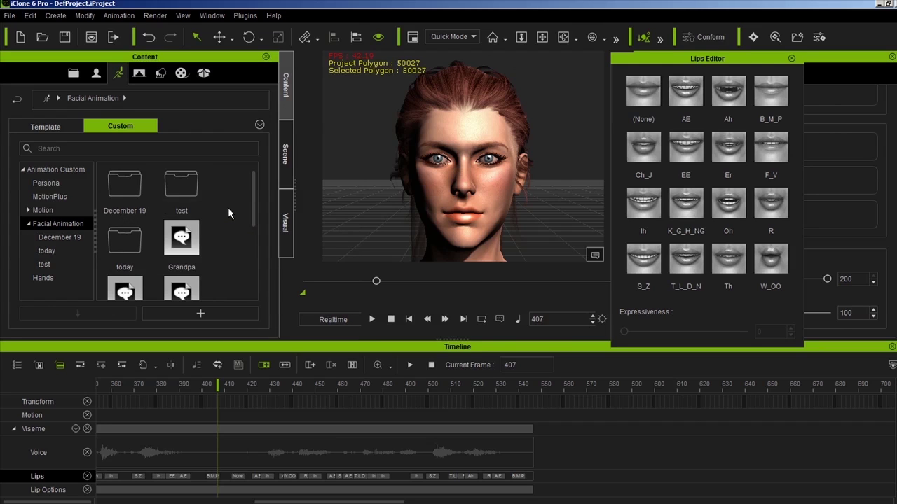
double_click(197, 190)
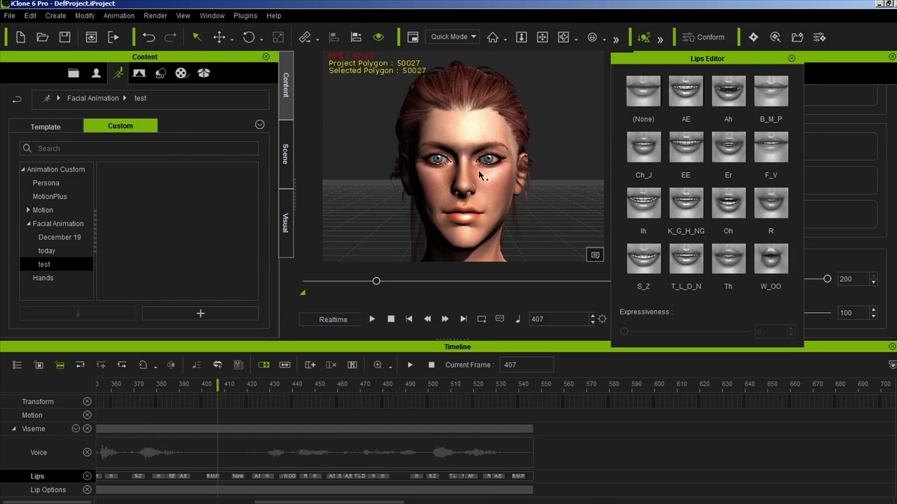
Save the current facial animation into the test folder and rename it test1
left_click(201, 315)
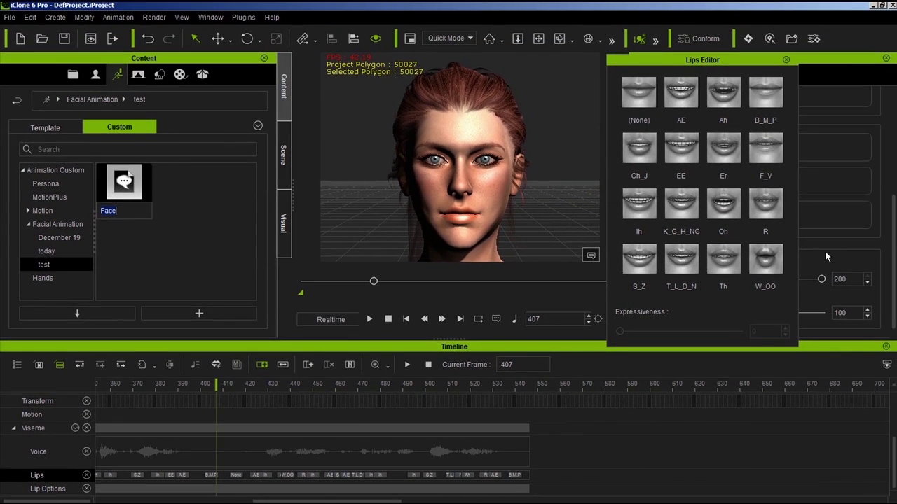
left_click(786, 60)
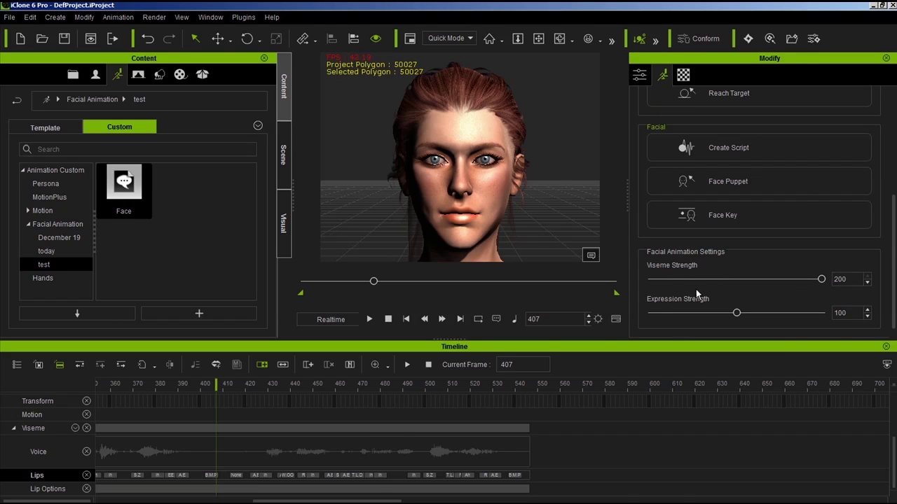
left_click(121, 212)
double_click(116, 210)
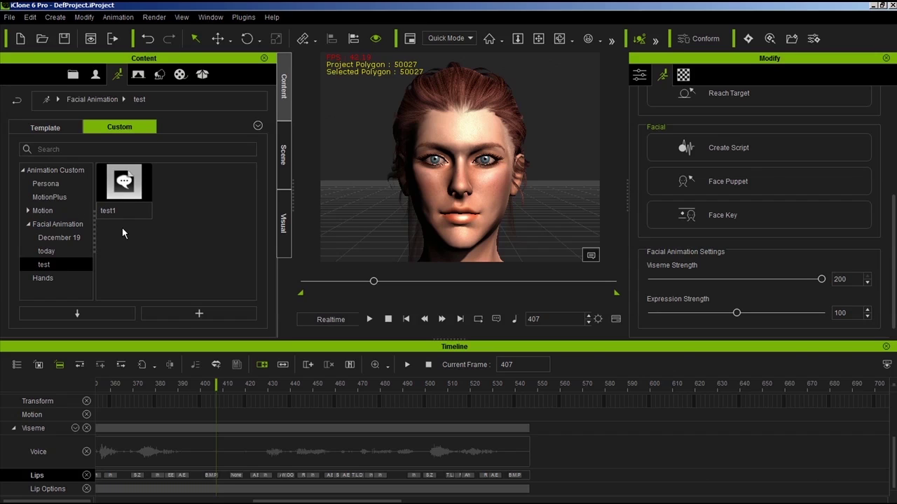
key("Return")
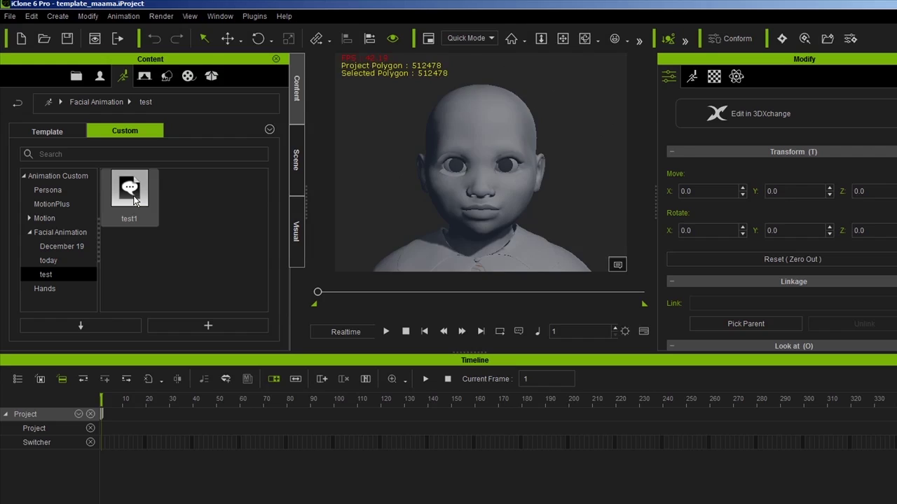
Show RootNode on the timeline with Transform and Motion hidden and the Viseme track shown
left_click(18, 379)
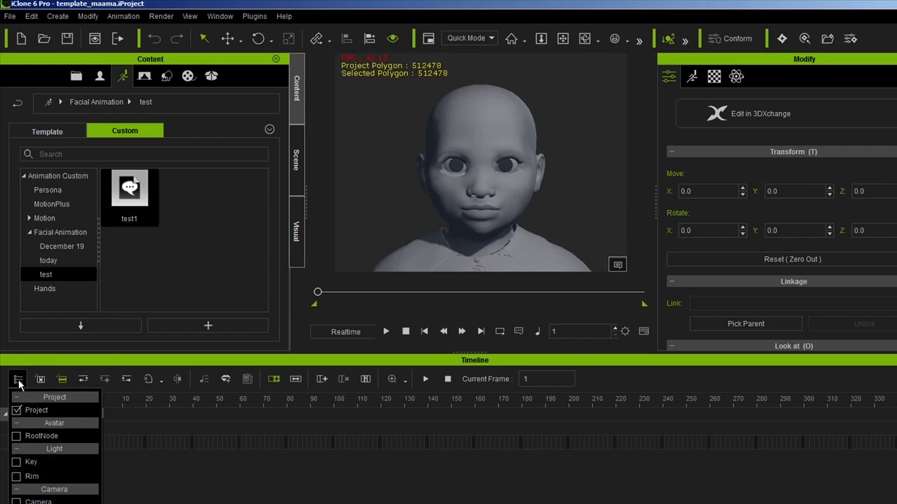
left_click(16, 436)
left_click(214, 472)
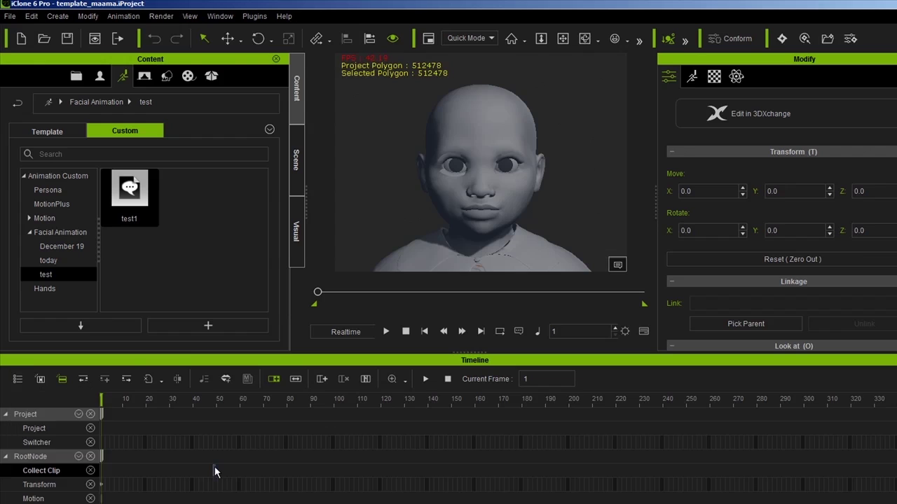
left_click(80, 456)
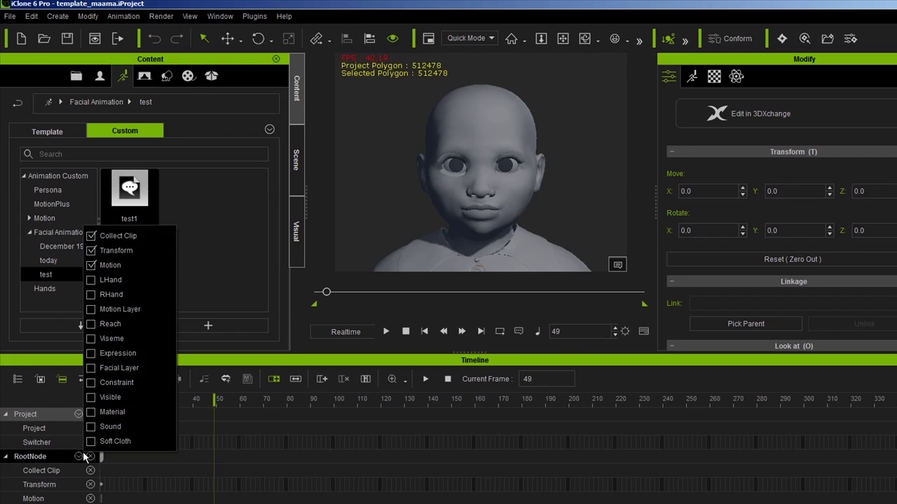
left_click(92, 252)
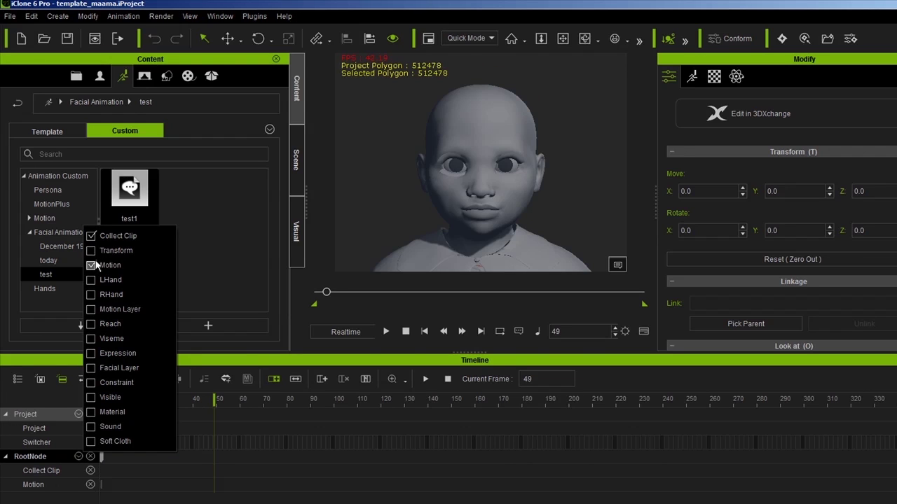
left_click(91, 265)
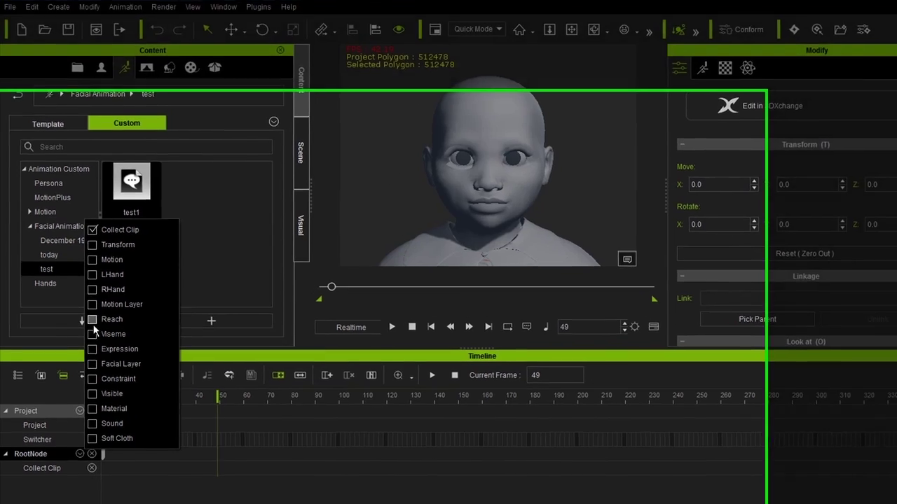
left_click(92, 333)
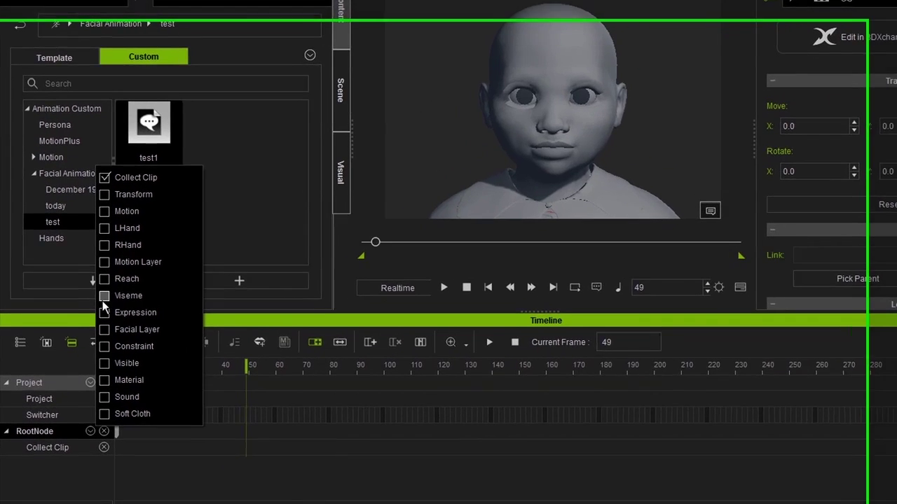
Apply the saved test1 facial clip onto Maama's Viseme track and return to frame 1
left_click(48, 490)
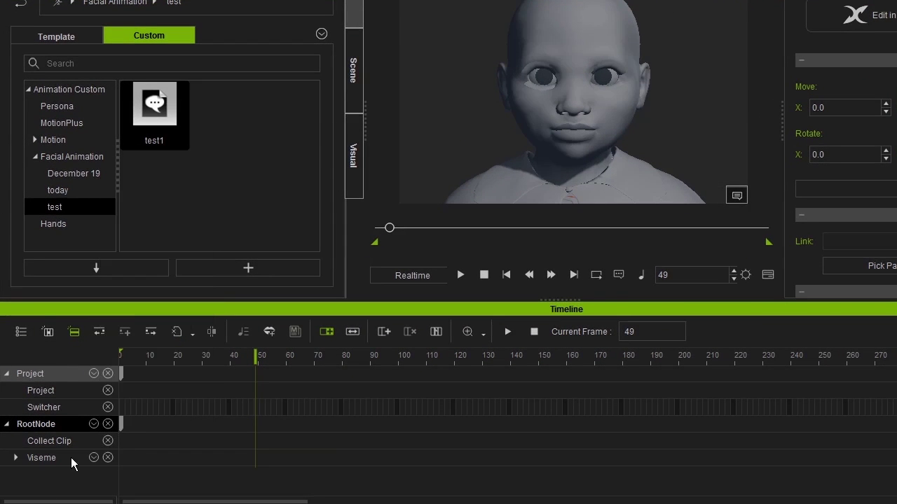
left_click(15, 459)
left_click(15, 460)
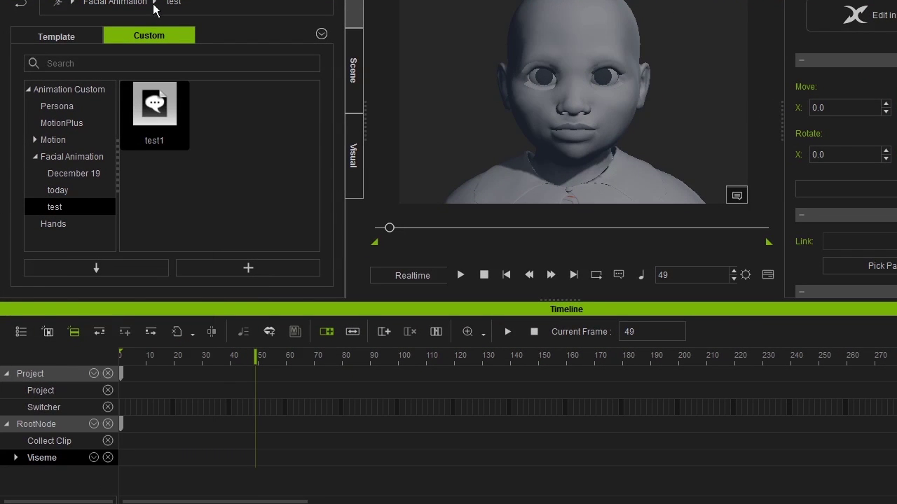
left_click(159, 112)
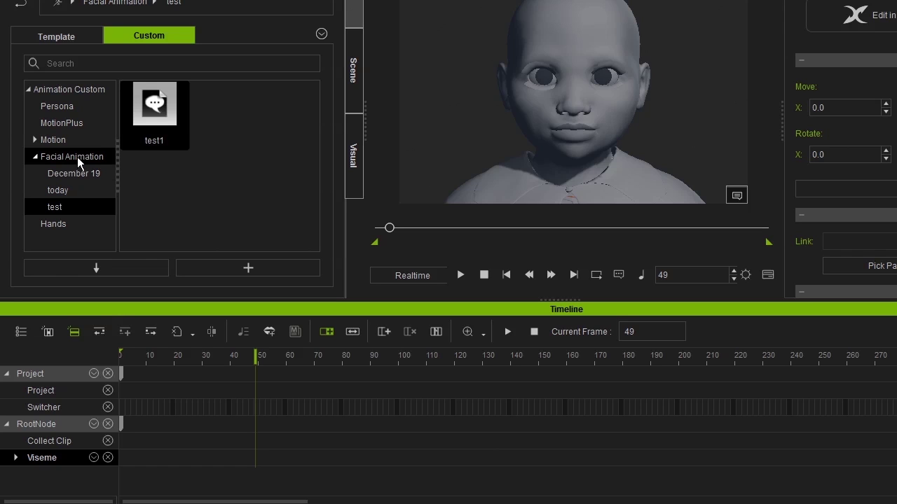
double_click(154, 110)
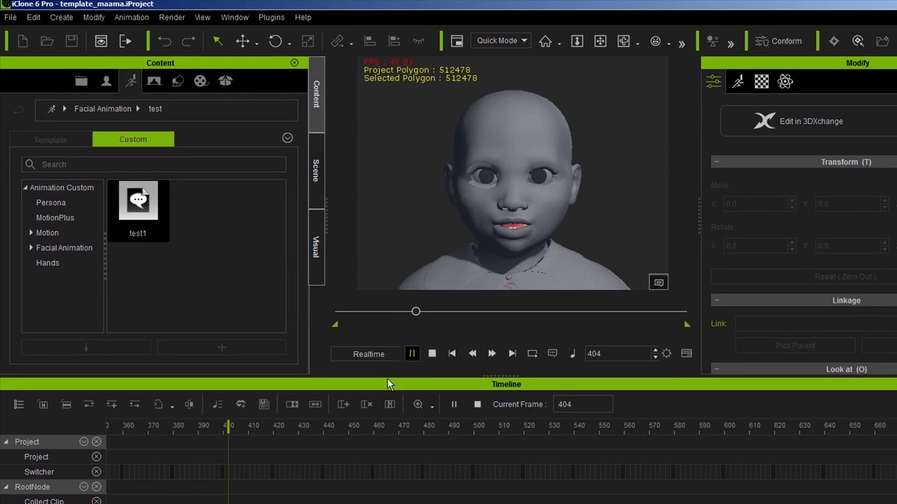
left_click(452, 354)
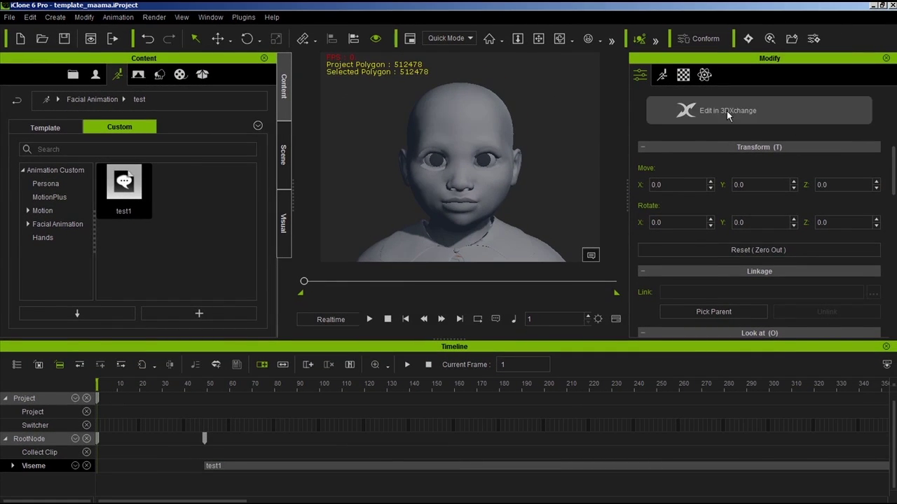
Raise Viseme Strength in the Modify Animation tab and preview the lip-sync, pausing at frame 602
left_click(662, 75)
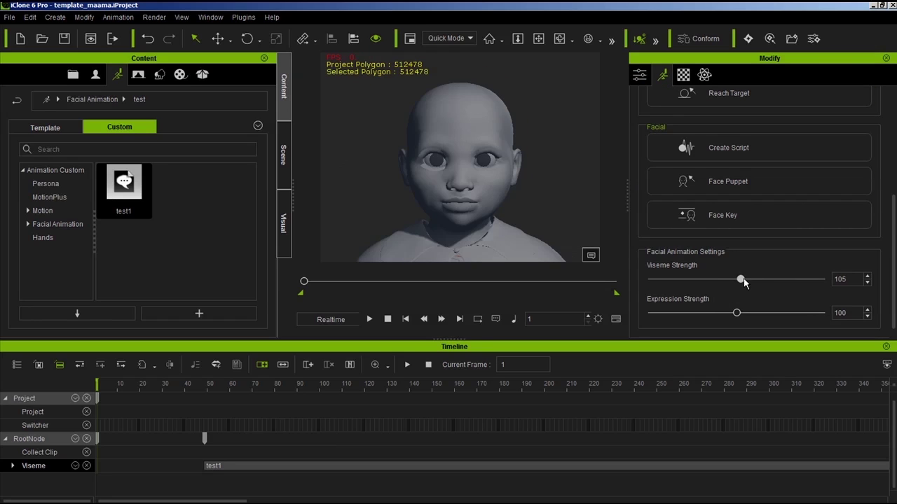
left_click_drag(747, 278, 820, 279)
left_click(369, 319)
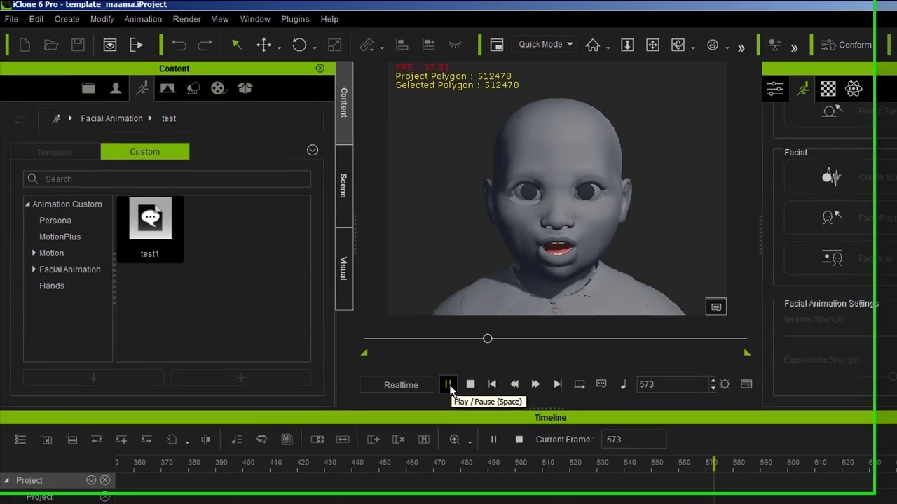
left_click(449, 385)
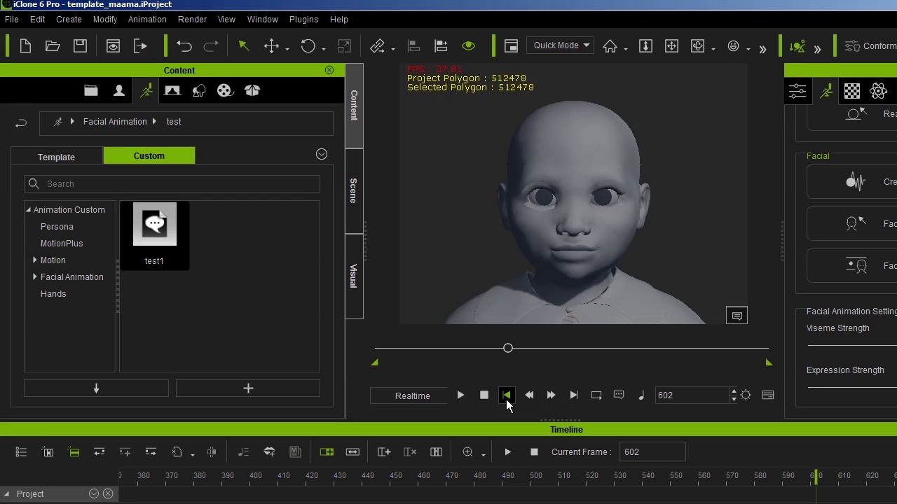
Remove Maama's existing animation and apply Maama Talk 00 from the December 19 folder
left_click(506, 395)
right_click(584, 201)
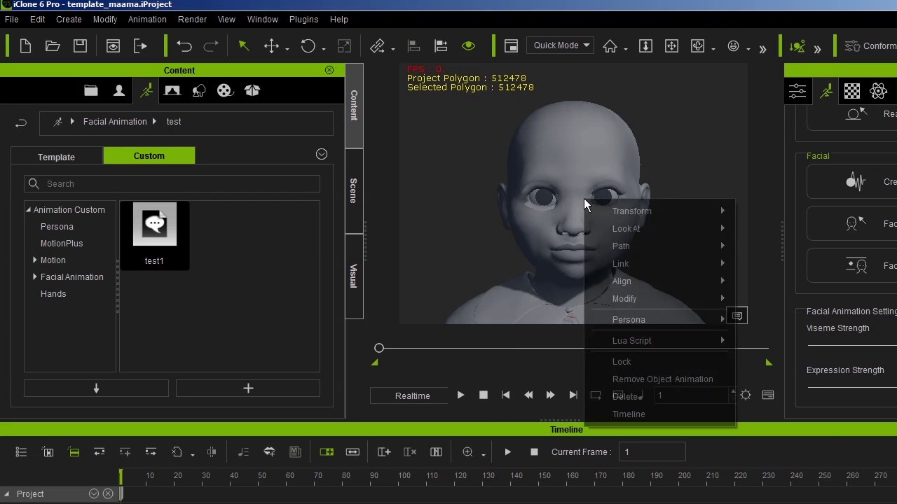
left_click(642, 380)
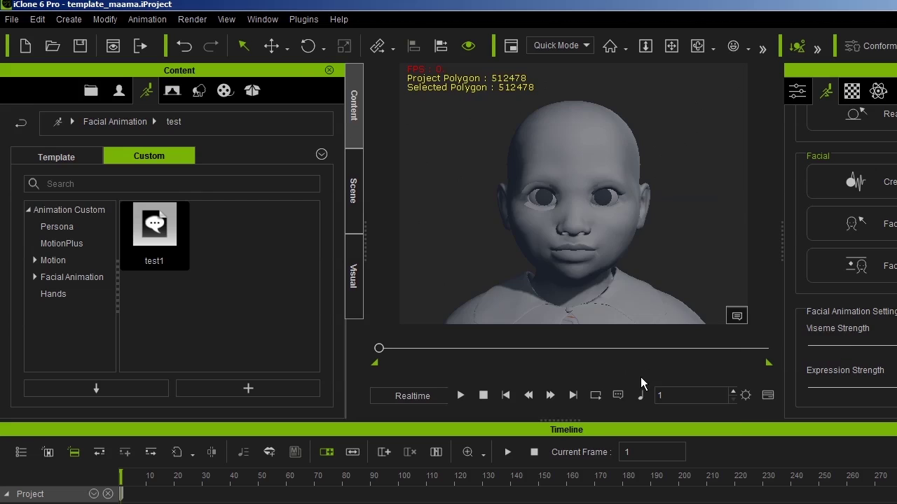
left_click(103, 122)
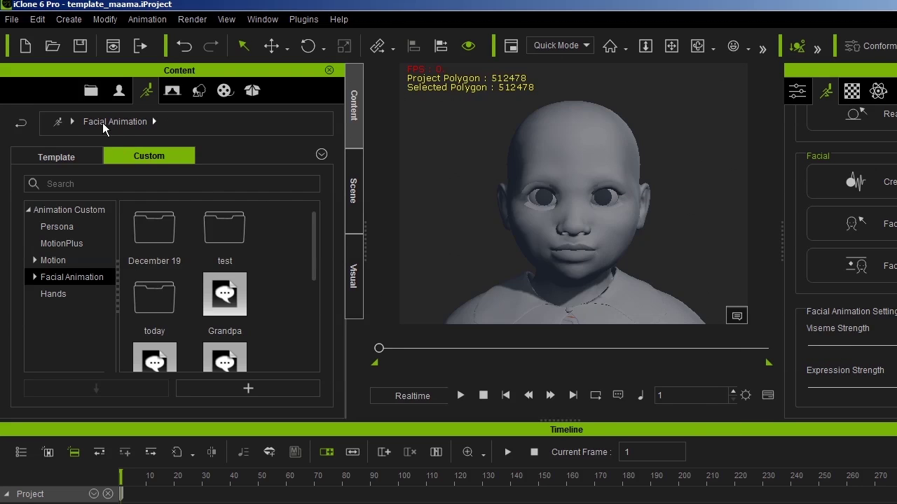
double_click(153, 244)
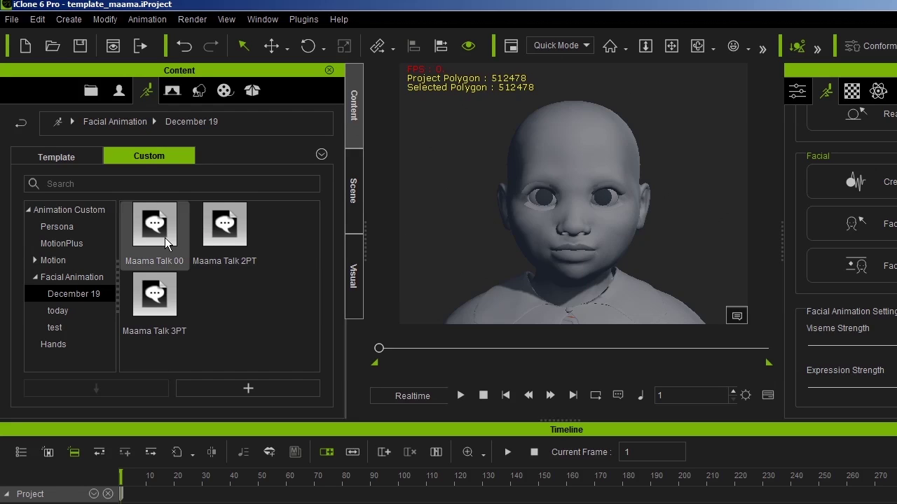
double_click(158, 231)
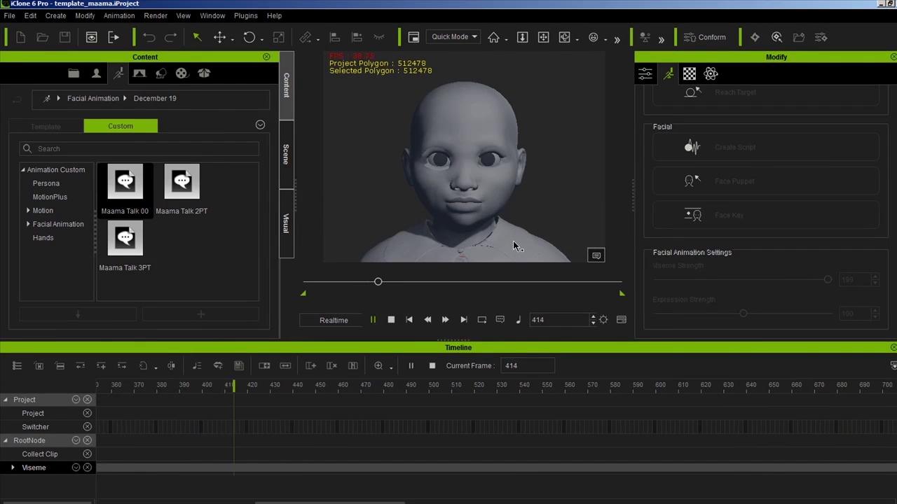
Fit the timeline to the window and drag a Collect Clip range from the start to about frame 650
left_click(373, 320)
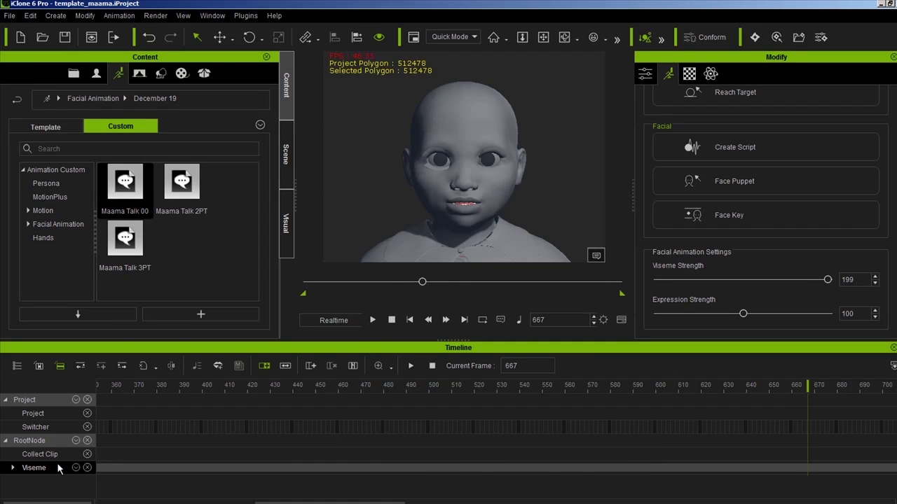
left_click(13, 468)
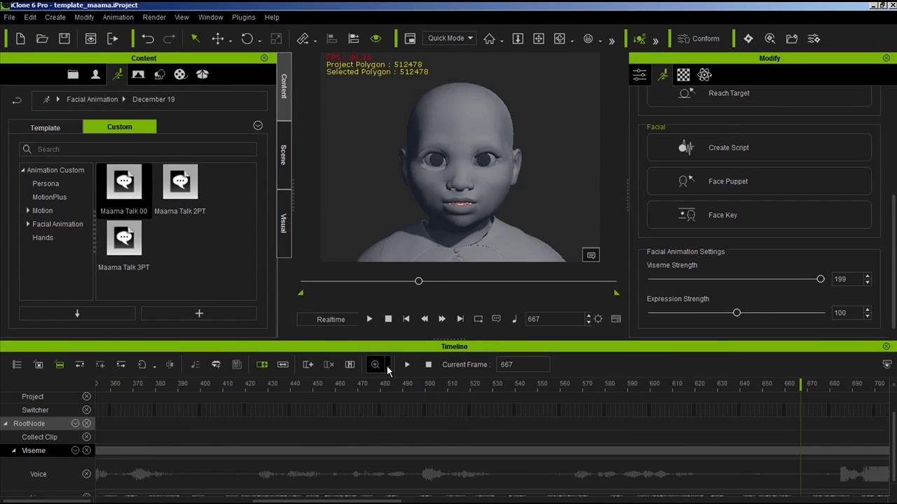
left_click(387, 365)
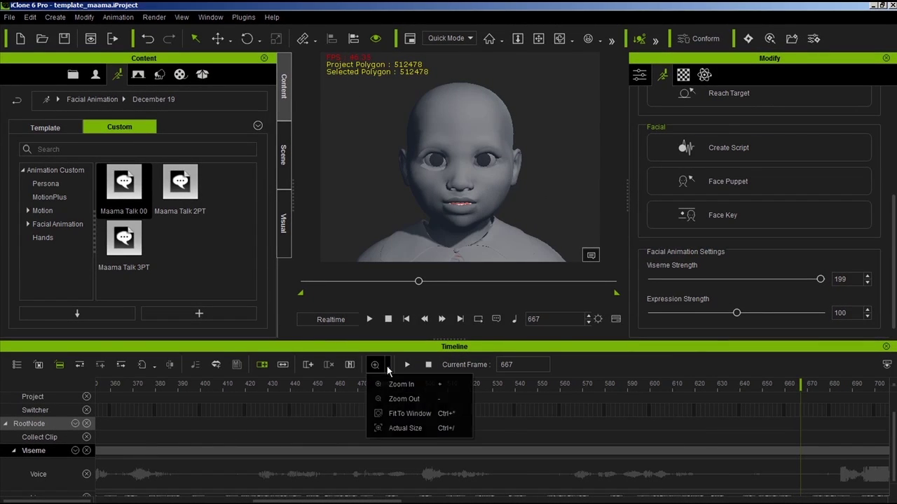
left_click(402, 413)
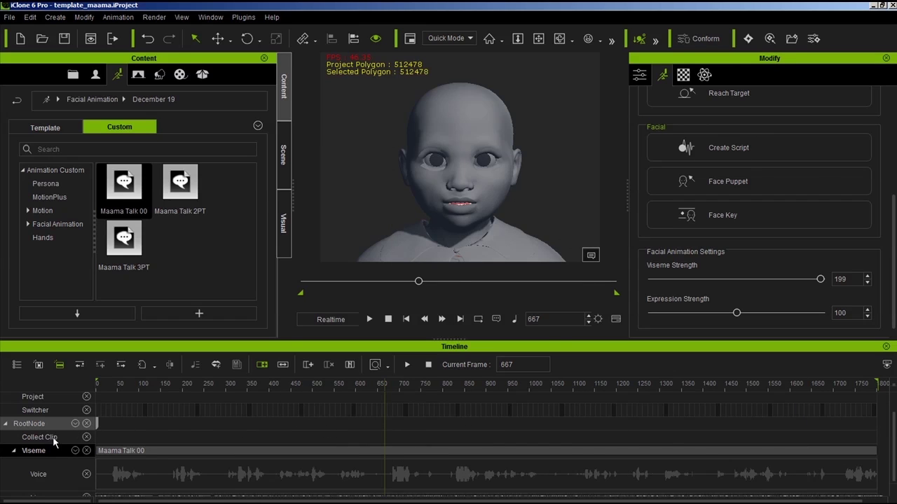
left_click(74, 423)
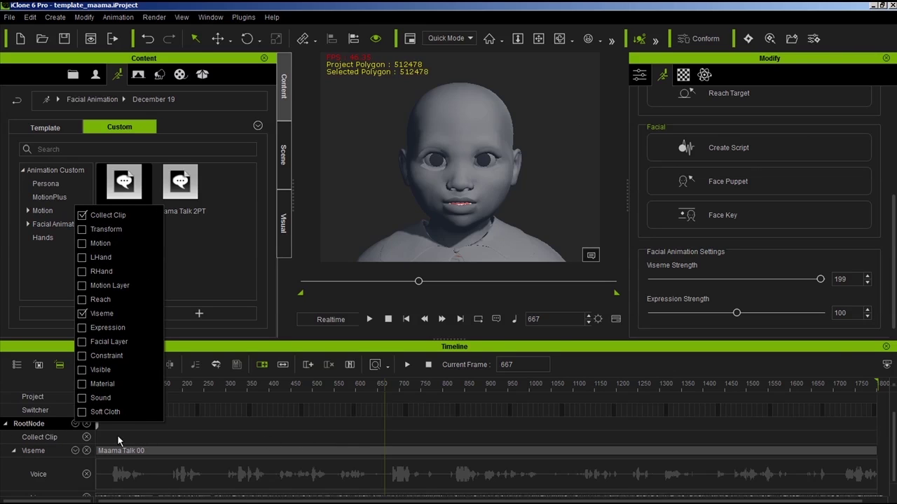
left_click(381, 435)
left_click_drag(381, 435, 89, 450)
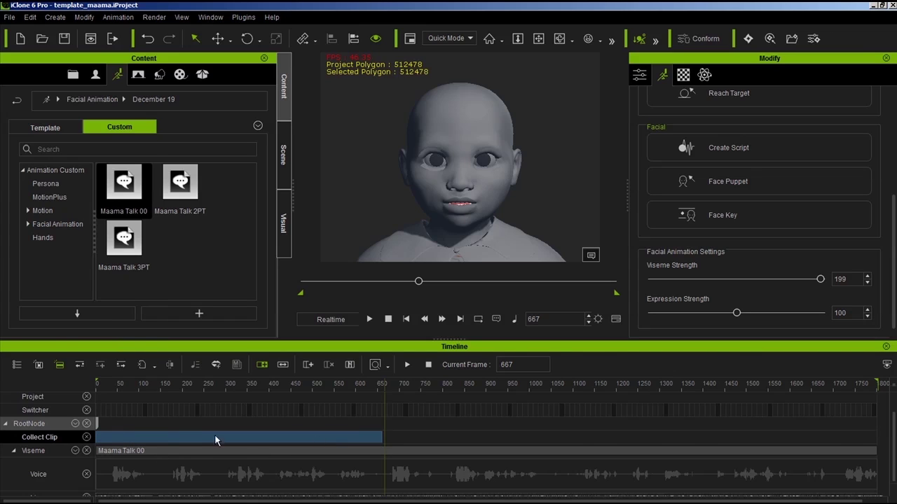
Send the Collect Clip range to 3DXchange via Add MotionPlus to 3DXchange
right_click(359, 438)
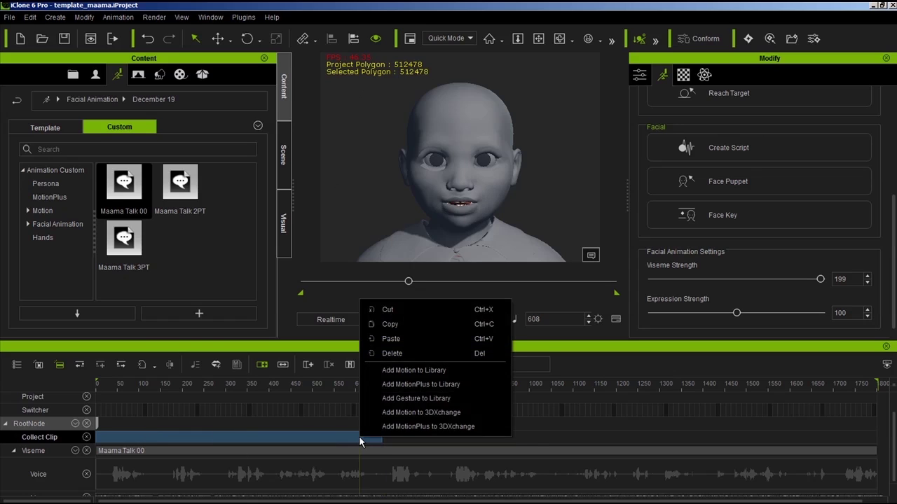
left_click(401, 428)
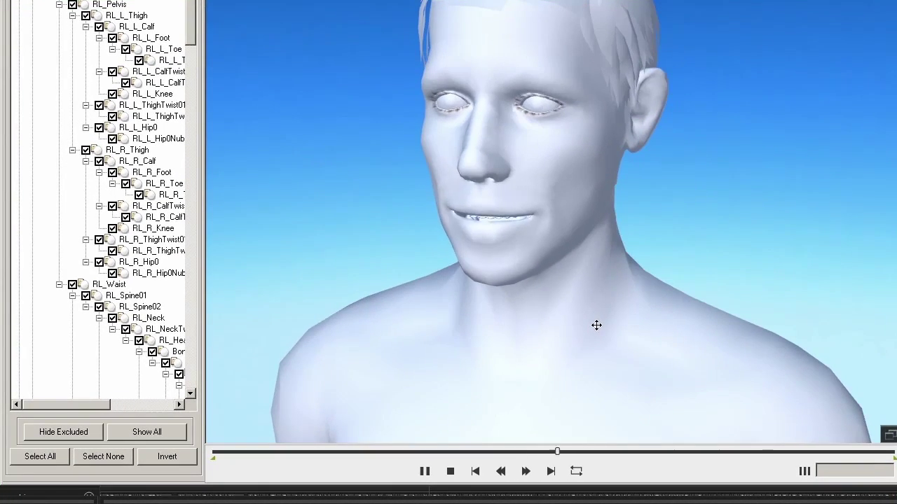
Pause and stop the lip-sync preview in 3DXchange, then collapse the Chuck_Base node in the Scene Tree
left_click(425, 471)
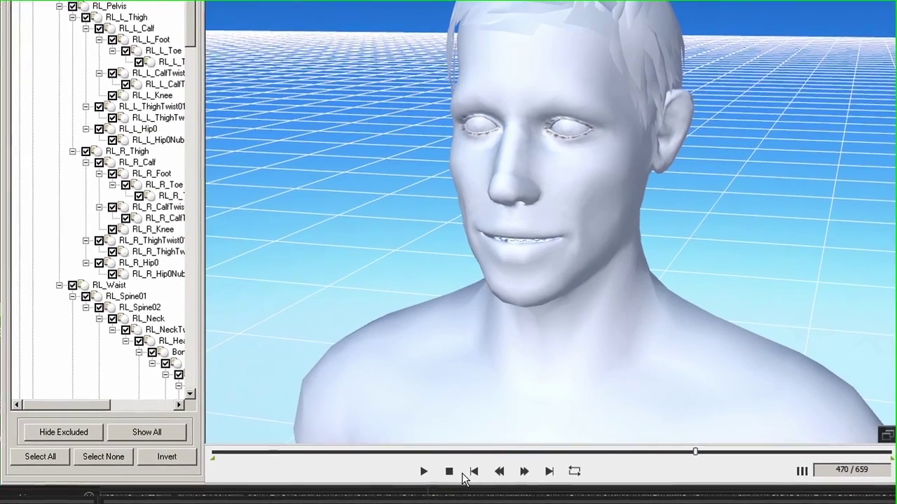
left_click(375, 478)
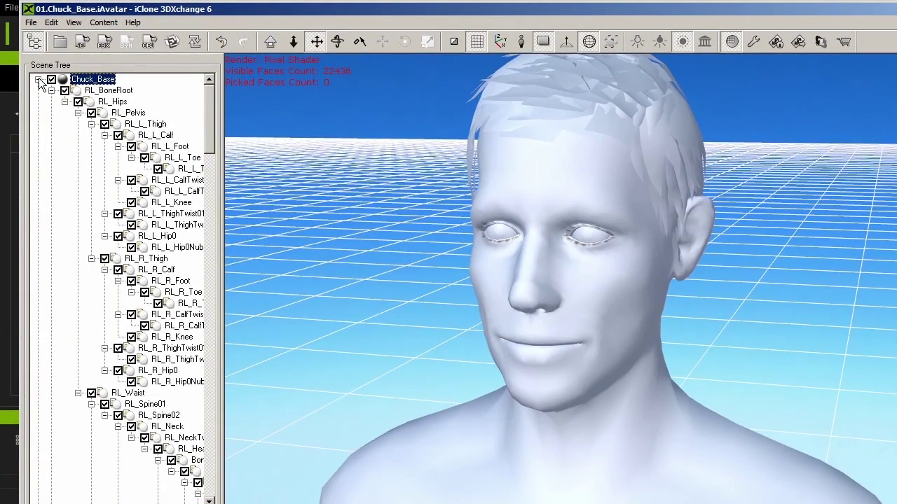
left_click(29, 75)
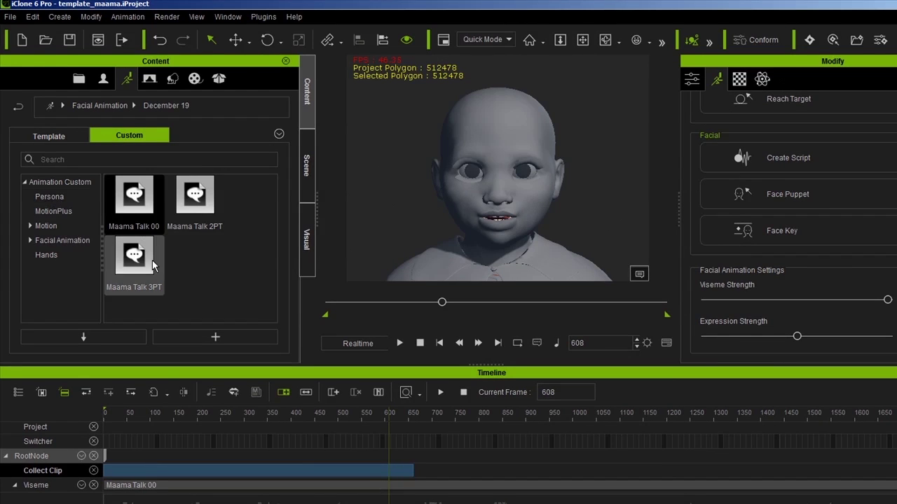
Browse the custom Facial Animation folders and select a clip on Maama's Lips track
left_click(104, 81)
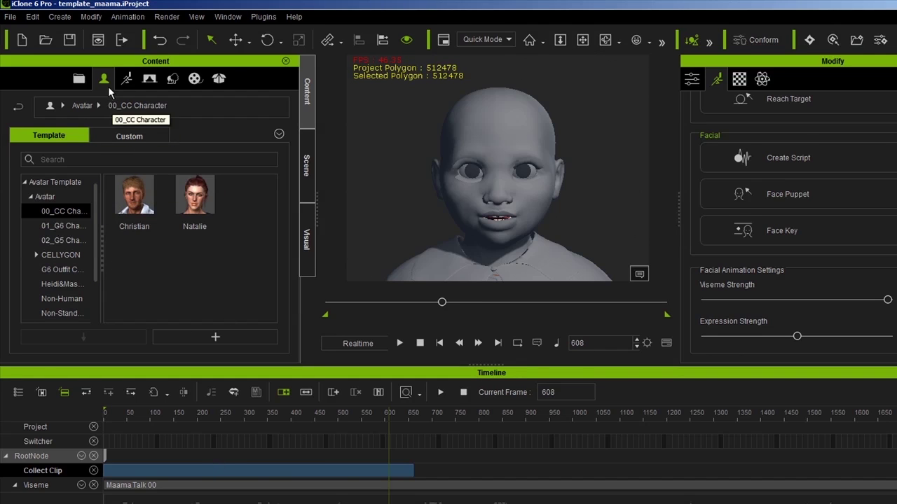
left_click(128, 79)
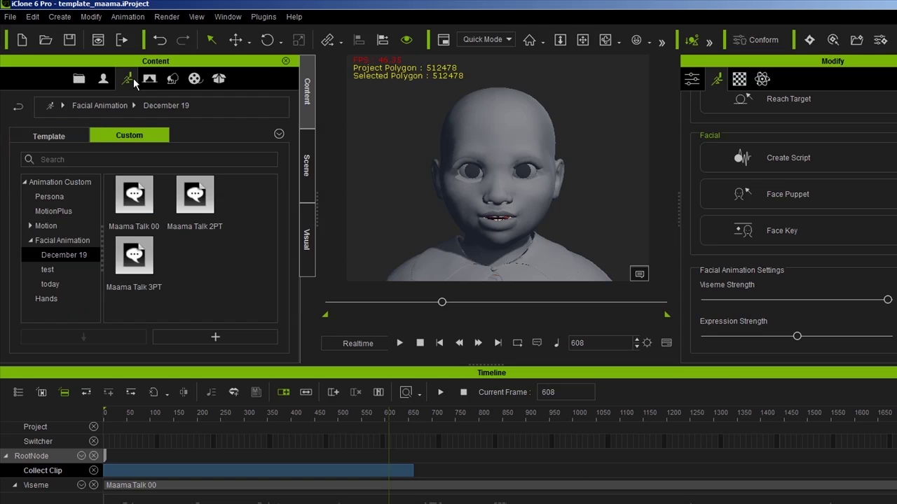
left_click(61, 240)
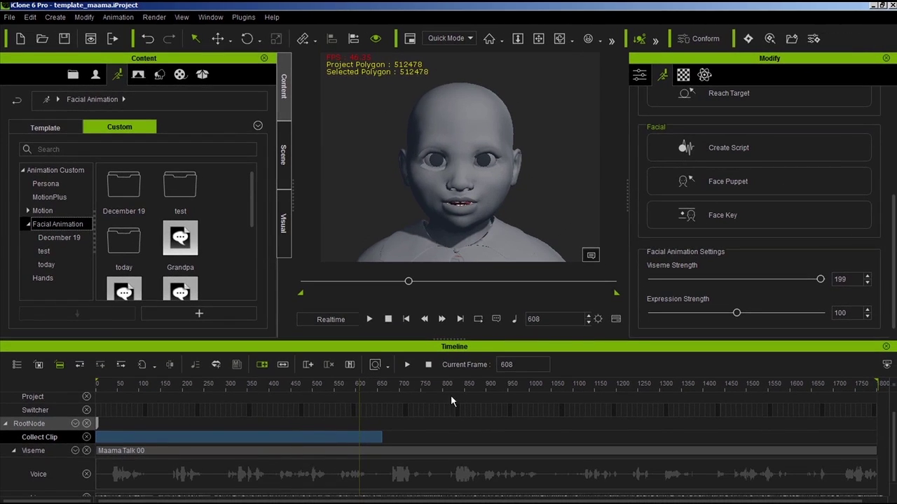
scroll(450, 397, "down", 1)
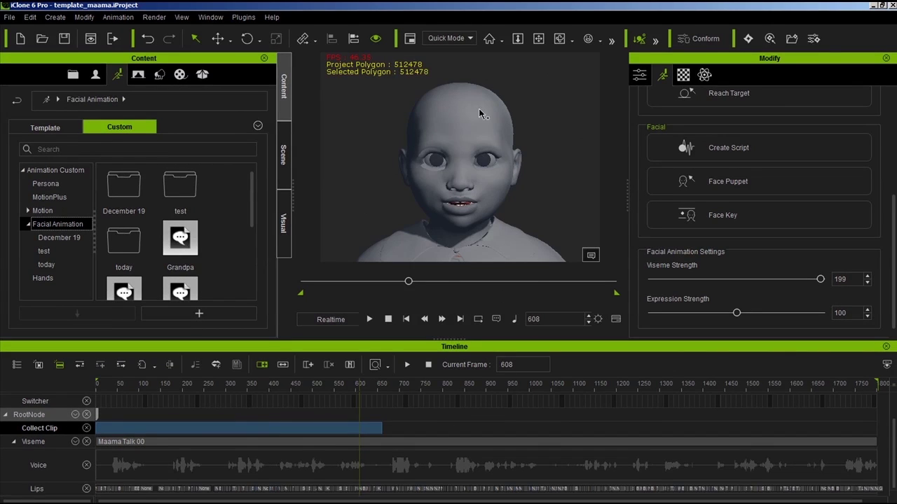
left_click(177, 489)
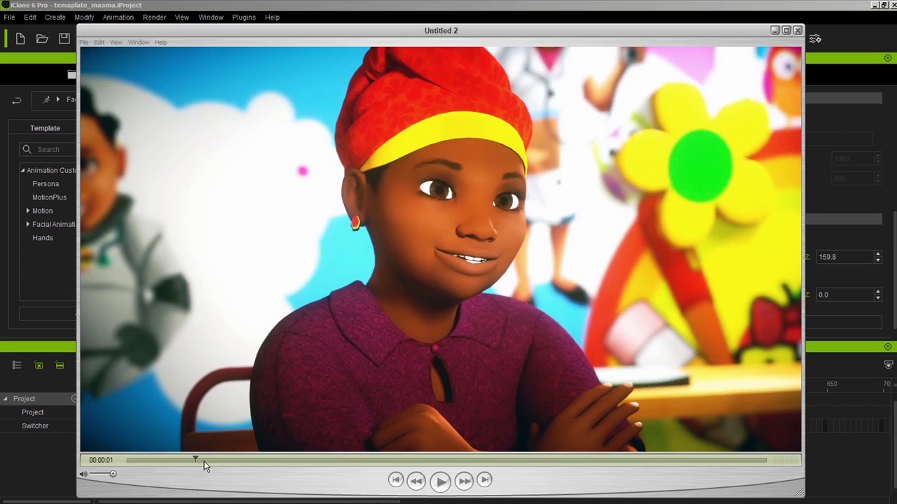
Rewind the rendered Maama clip to 00:00:00 and play it again
left_click_drag(195, 459, 127, 460)
left_click(440, 481)
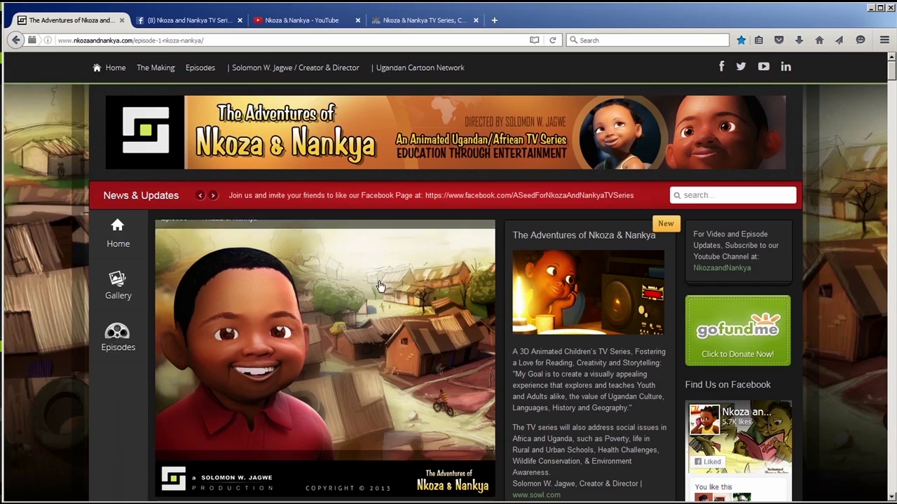
Scroll through the Nkoza & Nankya Episode 1 web page
scroll(387, 250, "down", 1)
scroll(387, 251, "down", 1)
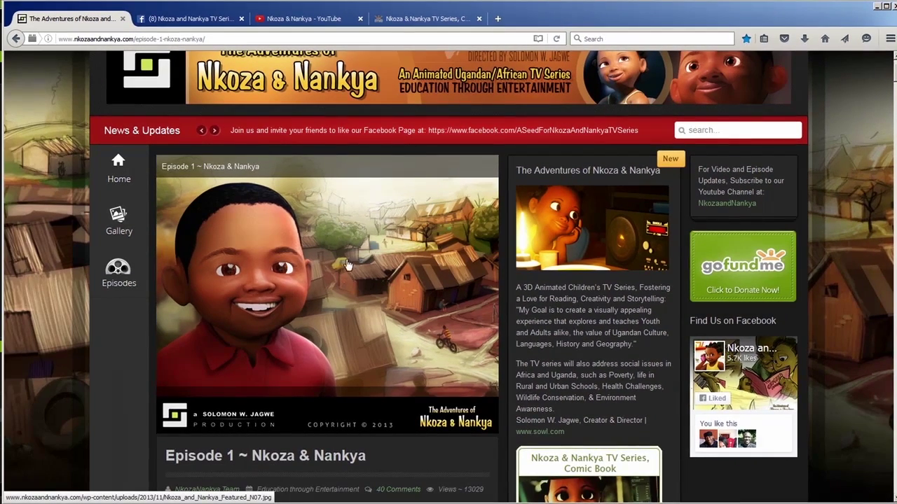
scroll(372, 210, "up", 3)
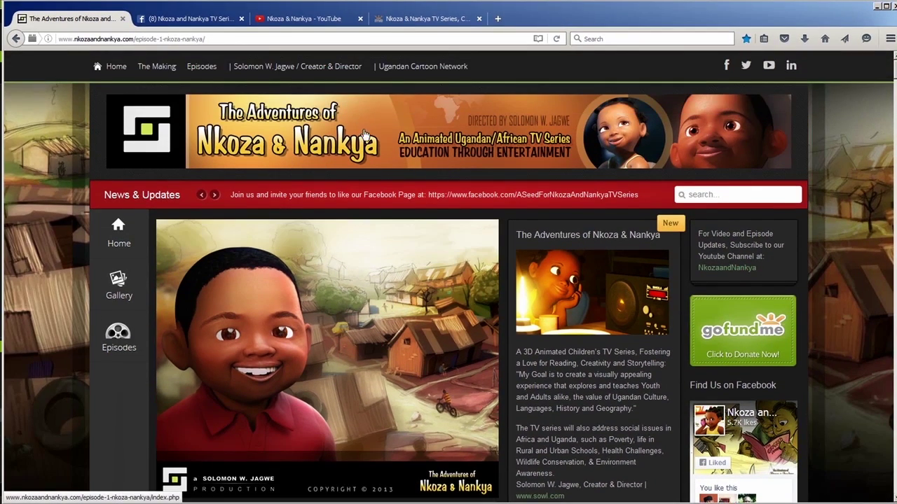
scroll(403, 281, "down", 3)
scroll(403, 280, "up", 3)
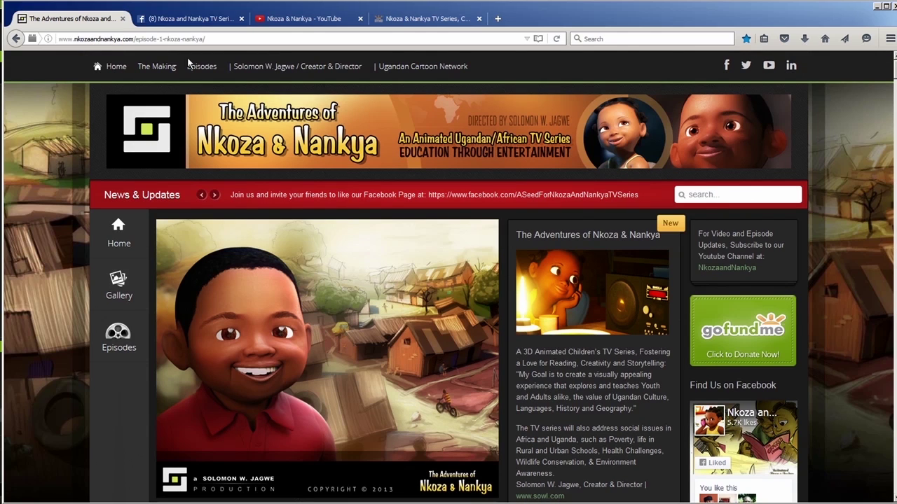
scroll(210, 75, "down", 3)
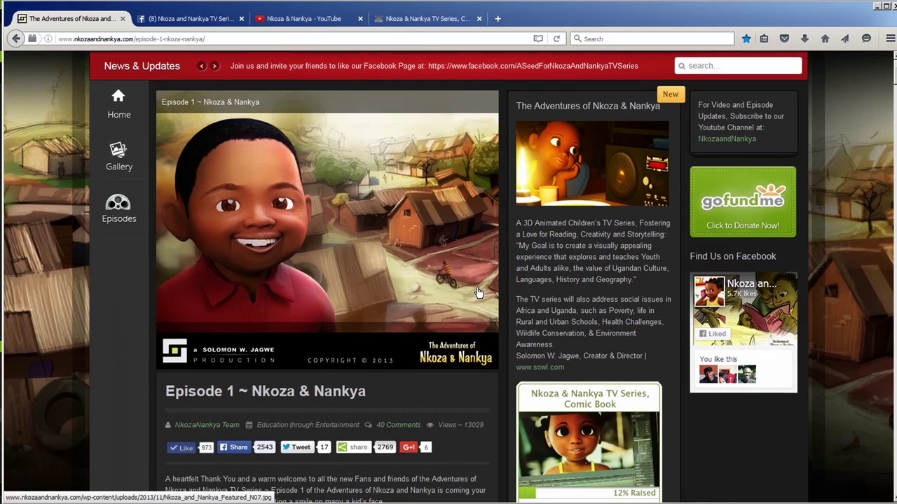
Visit the Facebook and YouTube pages, then return to the Nkoza & Nankya website
left_click(196, 20)
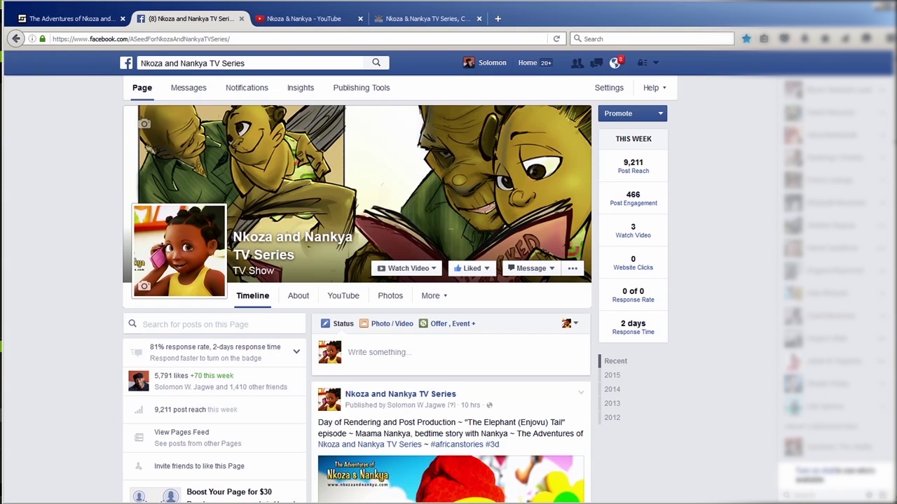
left_click(302, 19)
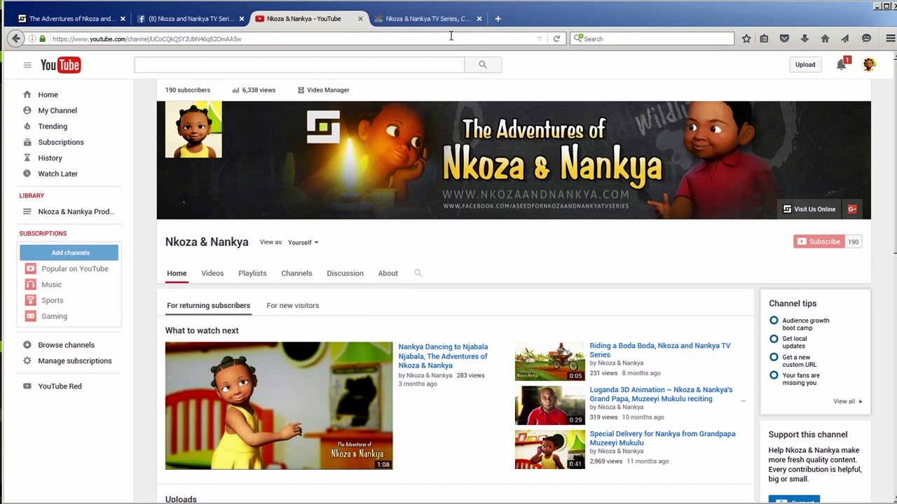
left_click(109, 19)
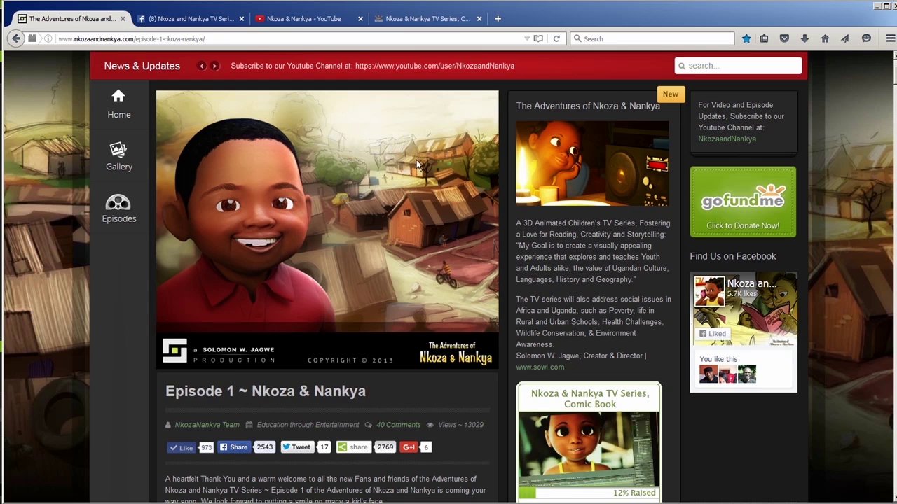
Show the gofundme campaign page and scroll to its Update #34 post
left_click(413, 21)
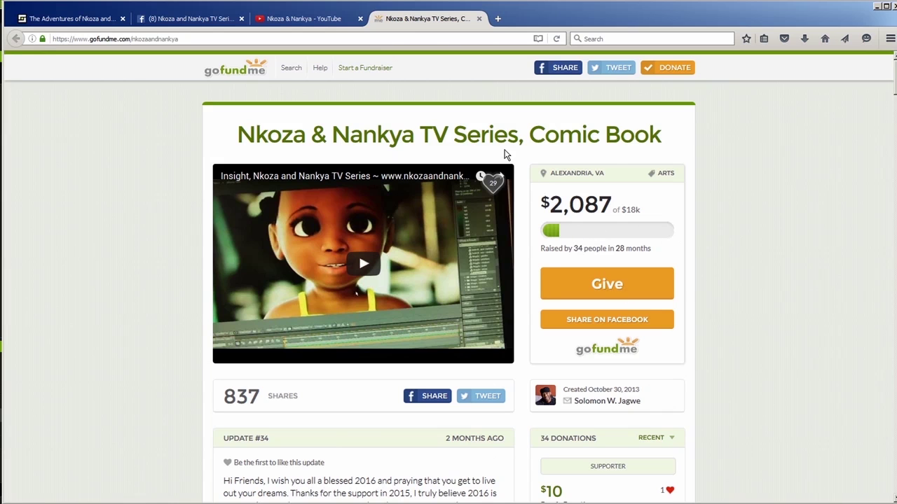
scroll(531, 207, "down", 5)
scroll(531, 217, "down", 1)
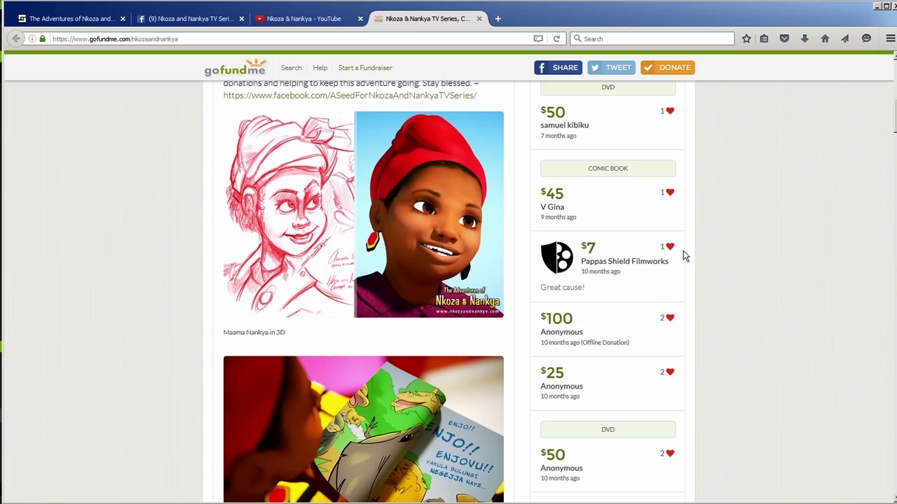
scroll(703, 257, "up", 3)
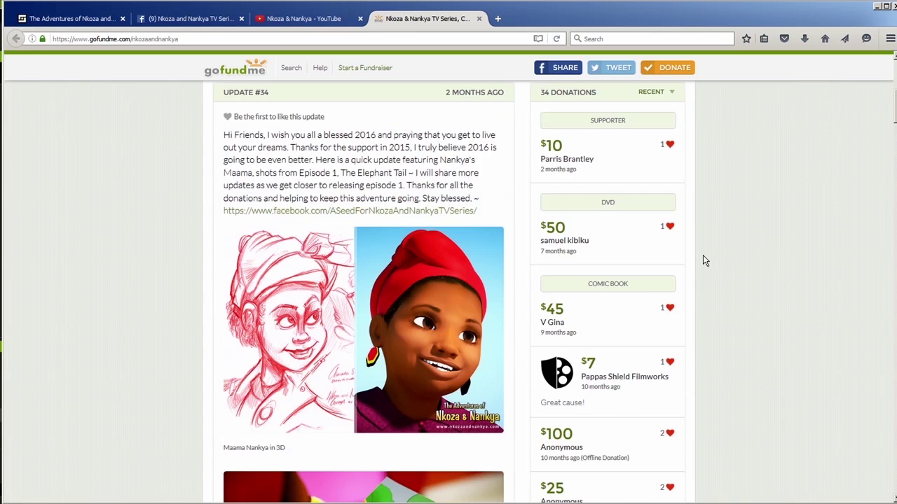